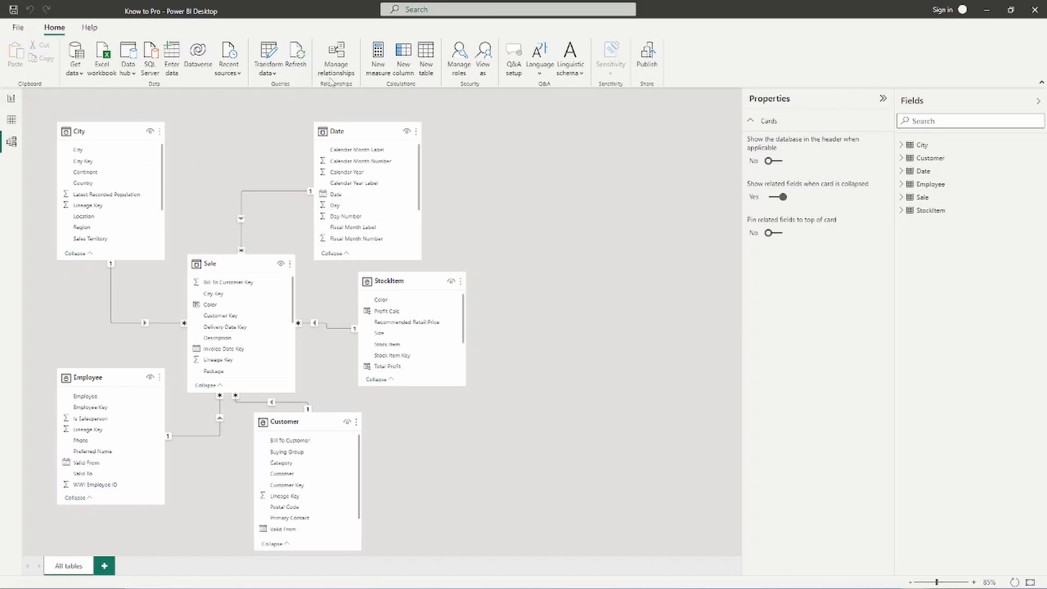
- Review the model's table relationships in the Manage relationships dialog, close it, and switch to Report view
left_click(344, 63)
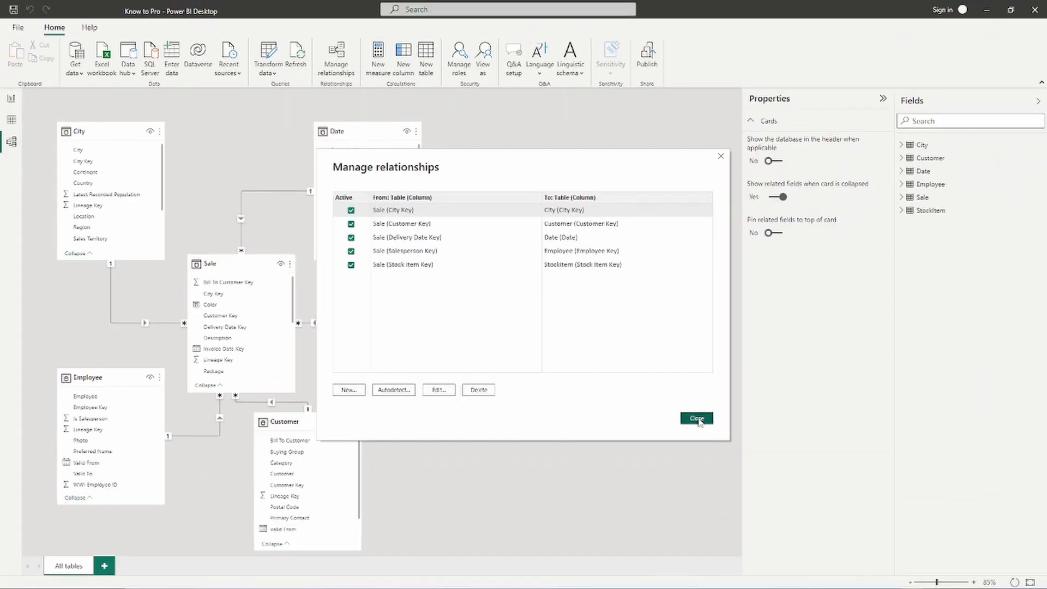
left_click(892, 545)
left_click(12, 102)
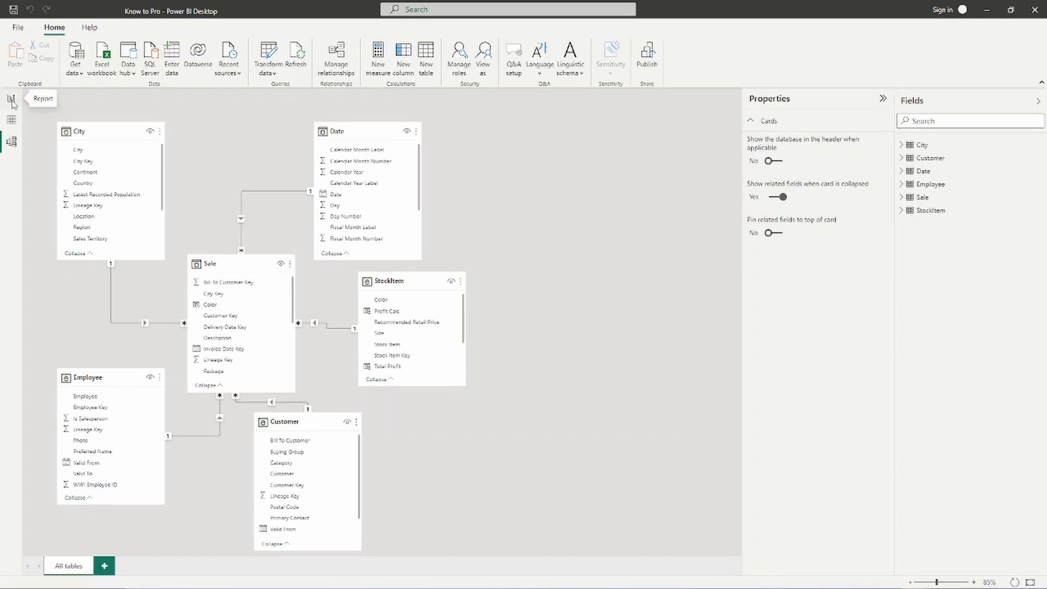
left_click(12, 103)
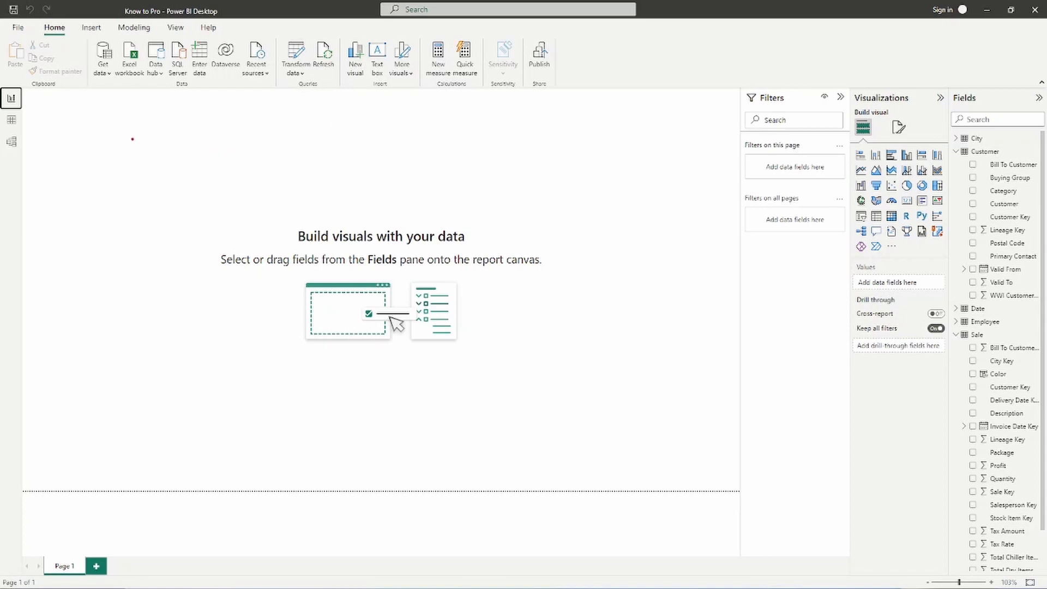
- Annotate the blank report page with two side-by-side headings, "Implicit measures" and "Explicit Measures"
type("t")
type("Impl")
type("icit")
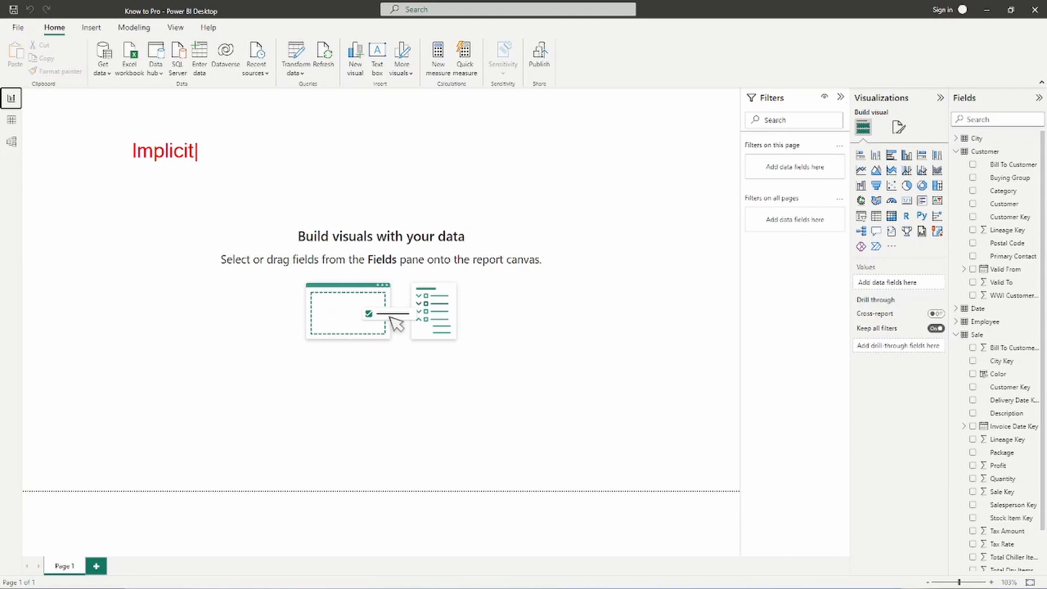
type(" measures     ")
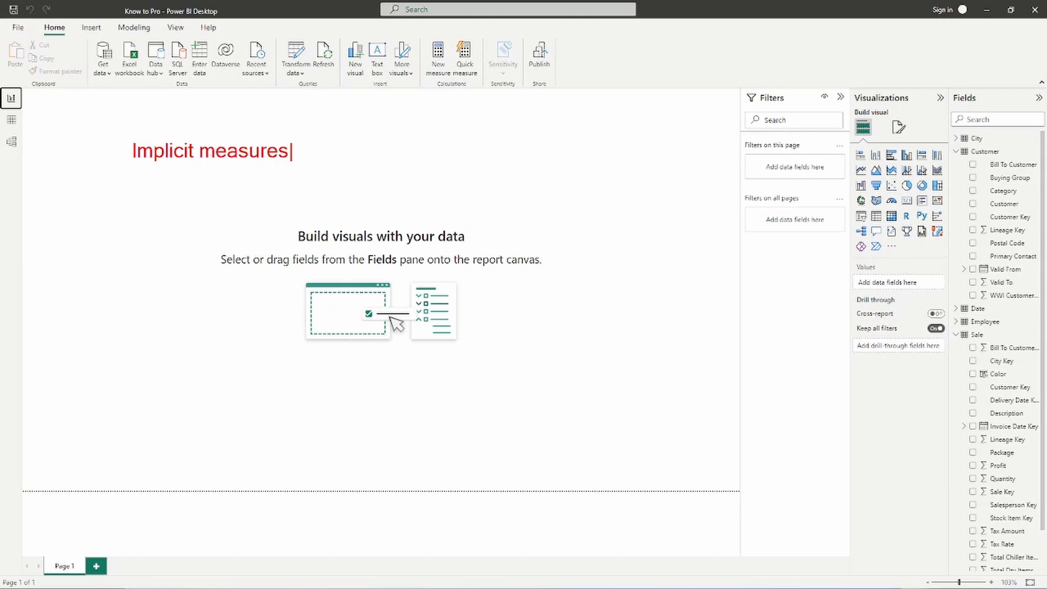
type("                    Ex")
type("plici")
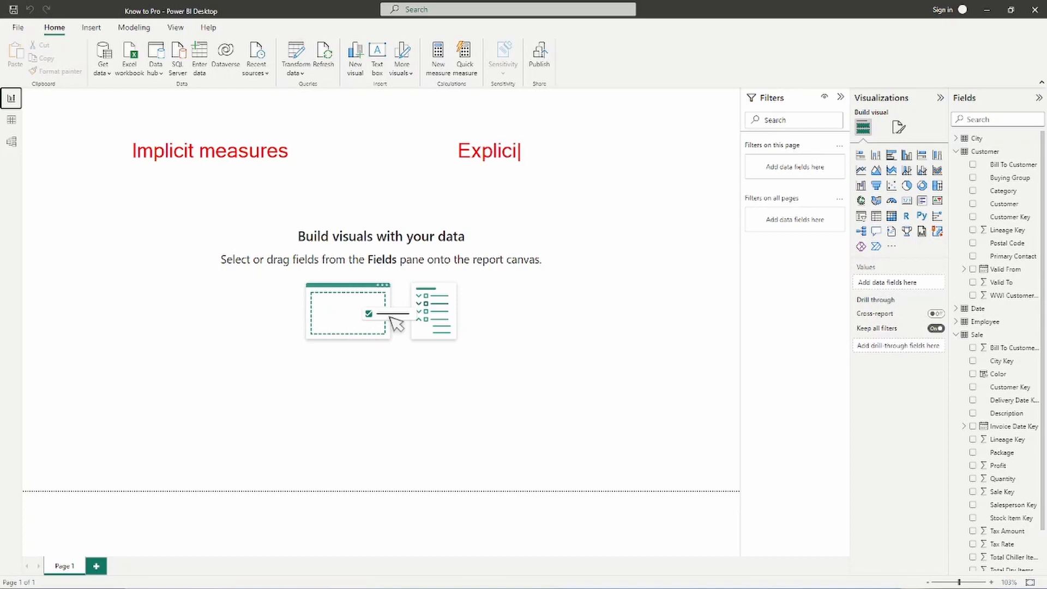
type("t Measuer")
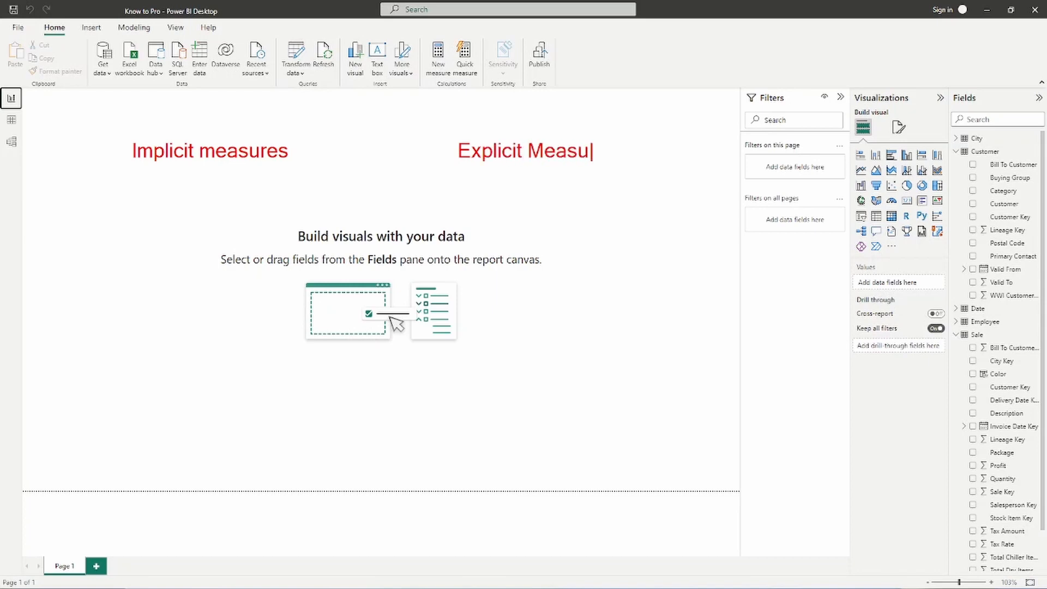
key("BackSpace")
key("BackSpace")
type("res")
key("Escape")
- Add the notes "Automatically Created" and "use Default Summarization" beneath the "Implicit measures" heading
key("t")
type("Auto")
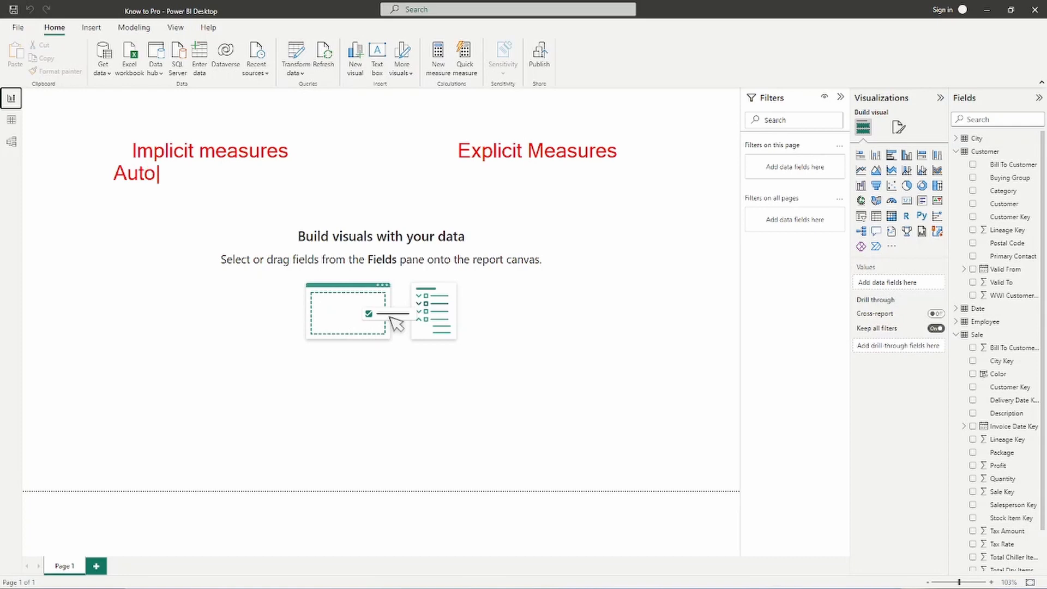
type("matically ")
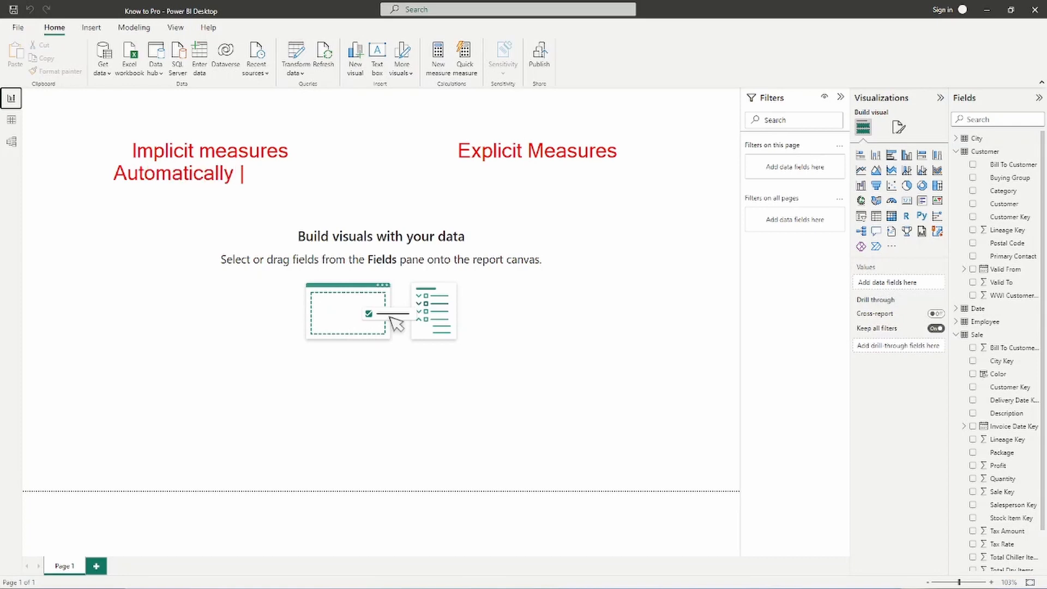
type("Created")
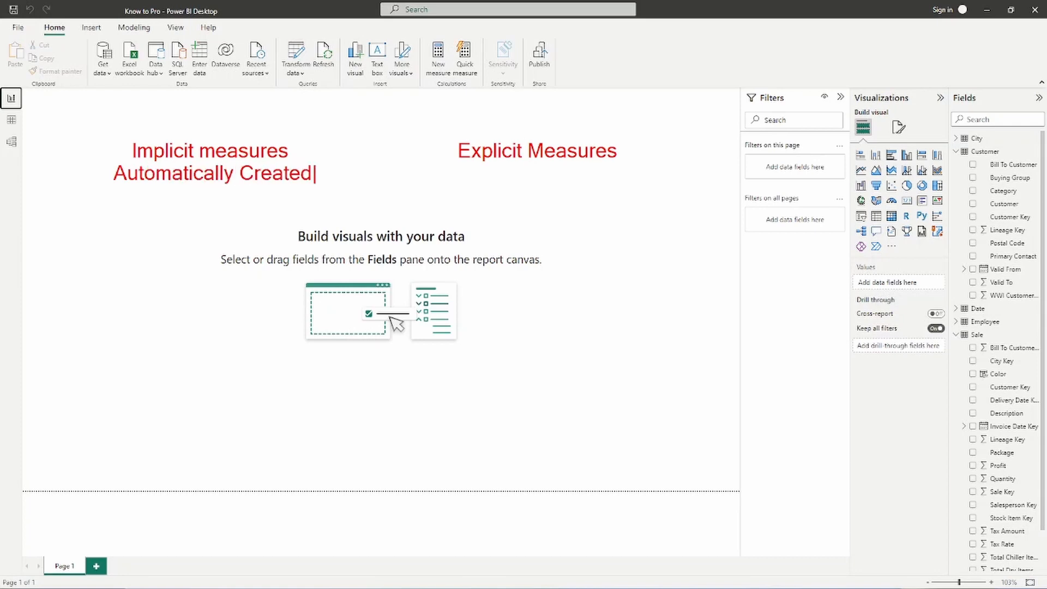
key("Return")
type("use Defaul")
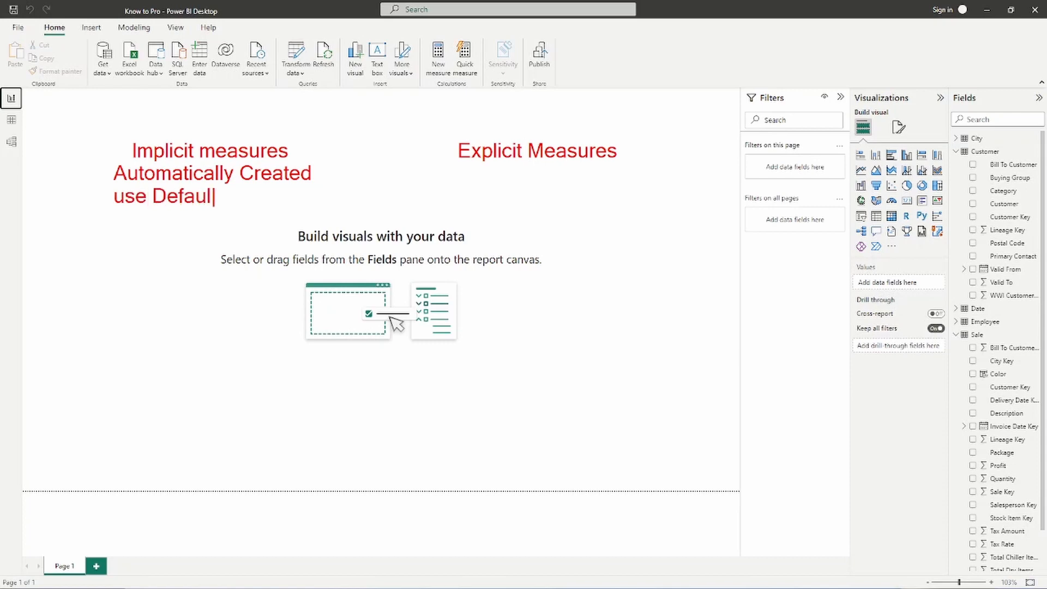
type("t Summa")
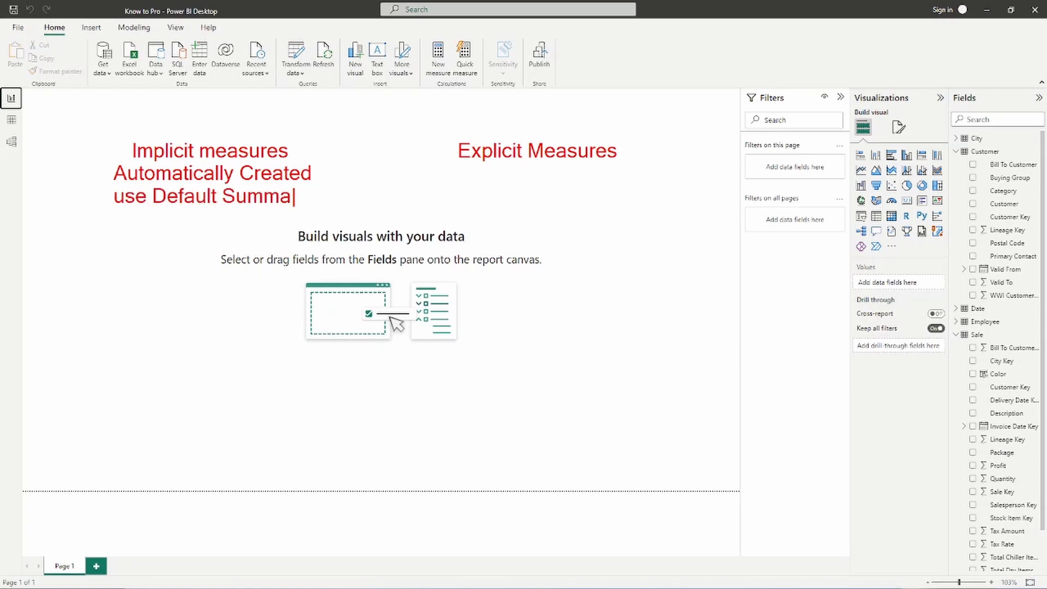
type("rization")
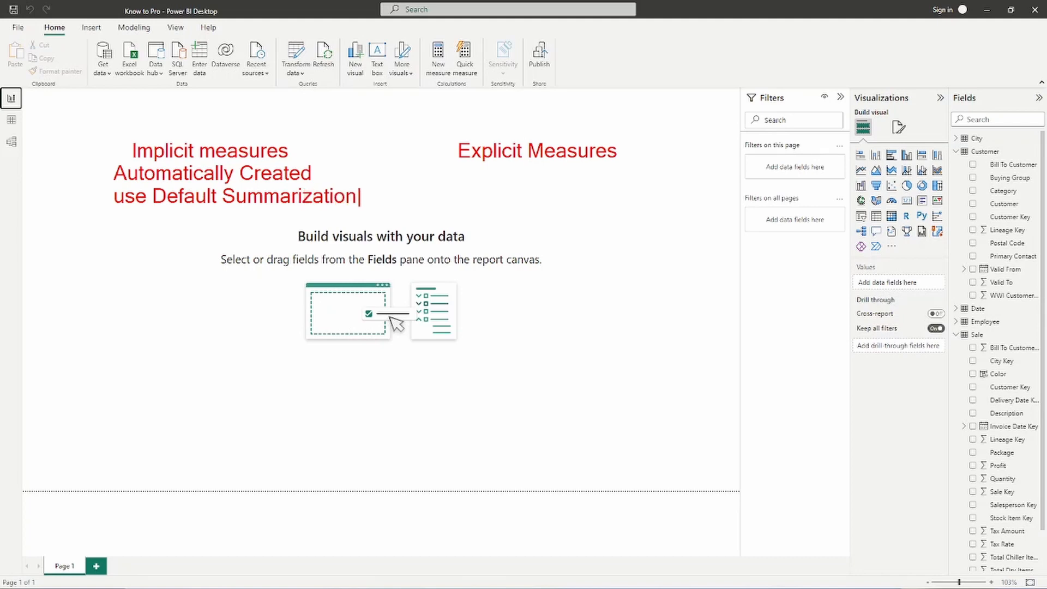
type("t")
type("User Def")
type("ined")
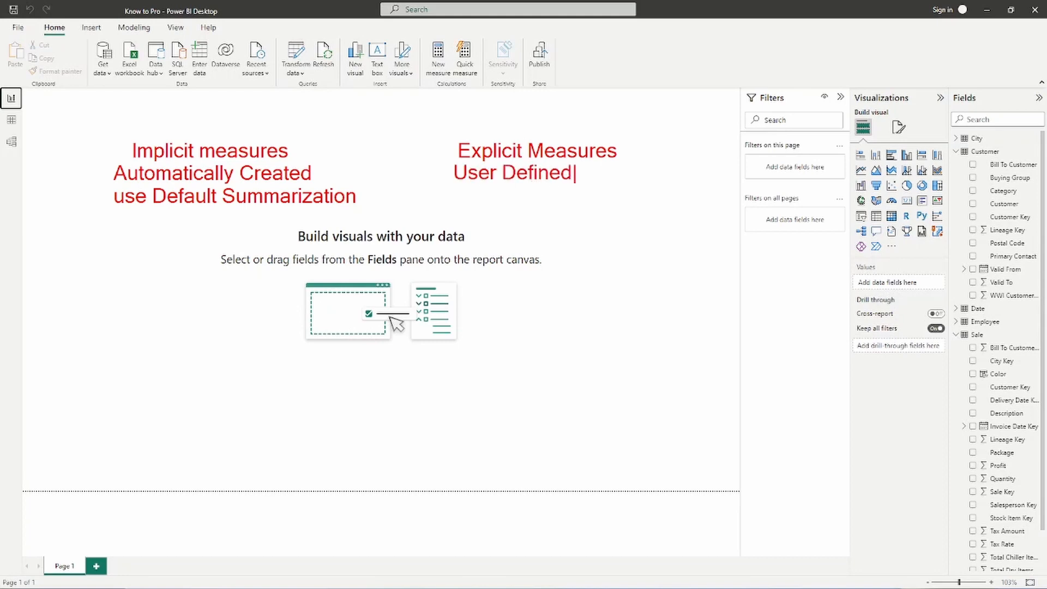
- Add the notes "User Defined" and "Reusable" beneath the "Explicit Measures" heading
key("Return")
type("Reusable")
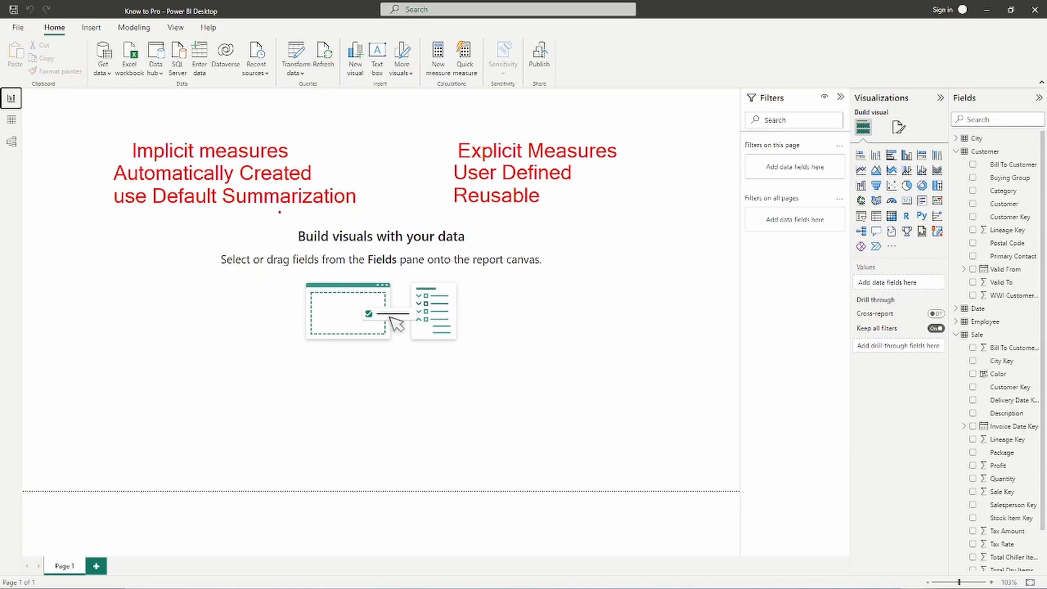
- Underline "Default Summarization" and draw arrows to the summarizable Lineage Key, Valid To and WWI Customer fields of Customer and Bill To Customer of Sale
left_click_drag(155, 208, 342, 208)
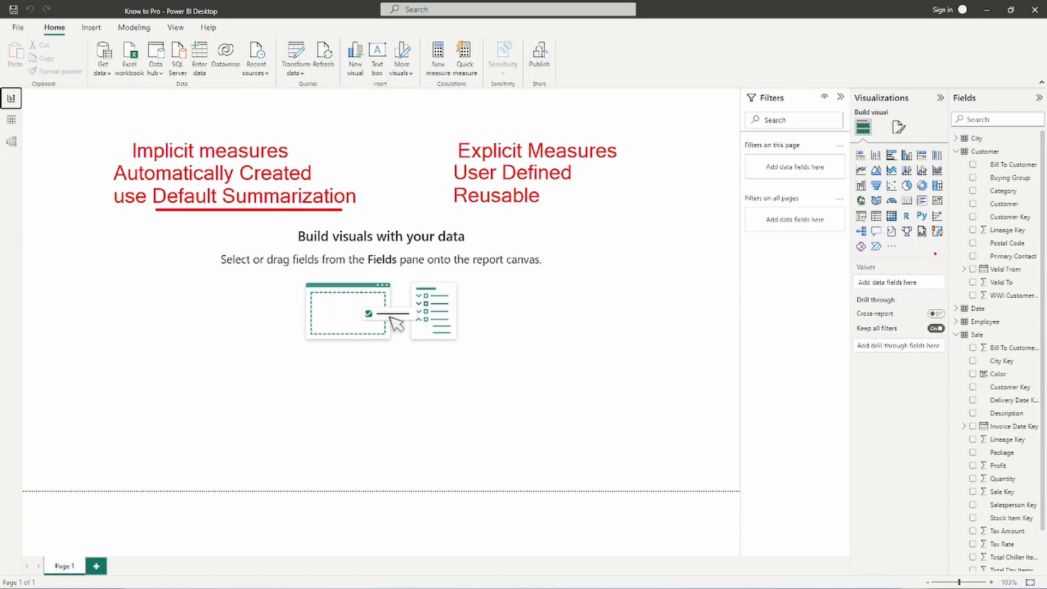
left_click_drag(979, 229, 818, 254)
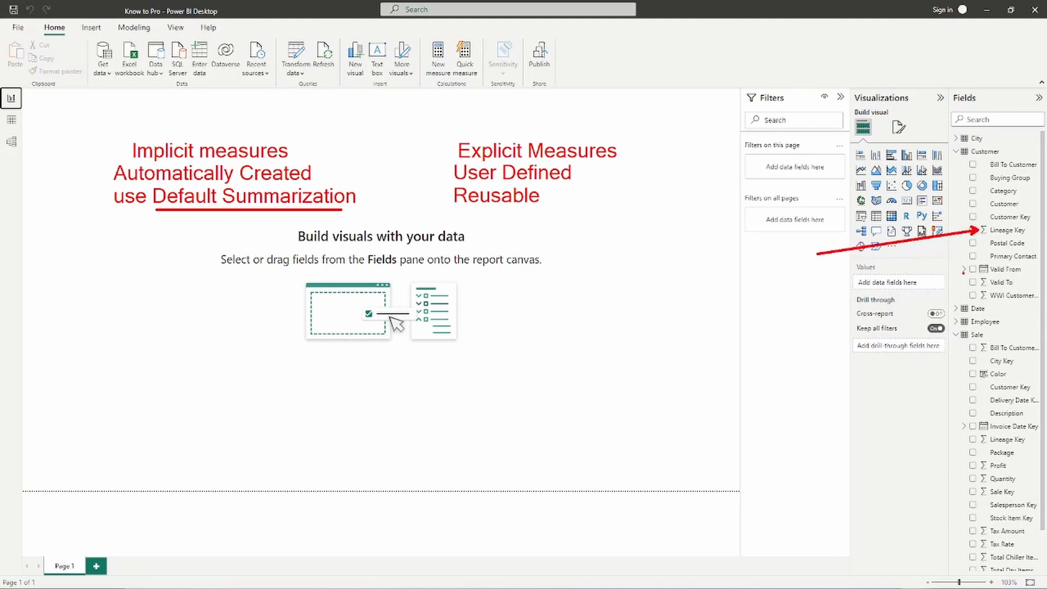
left_click_drag(978, 282, 811, 282)
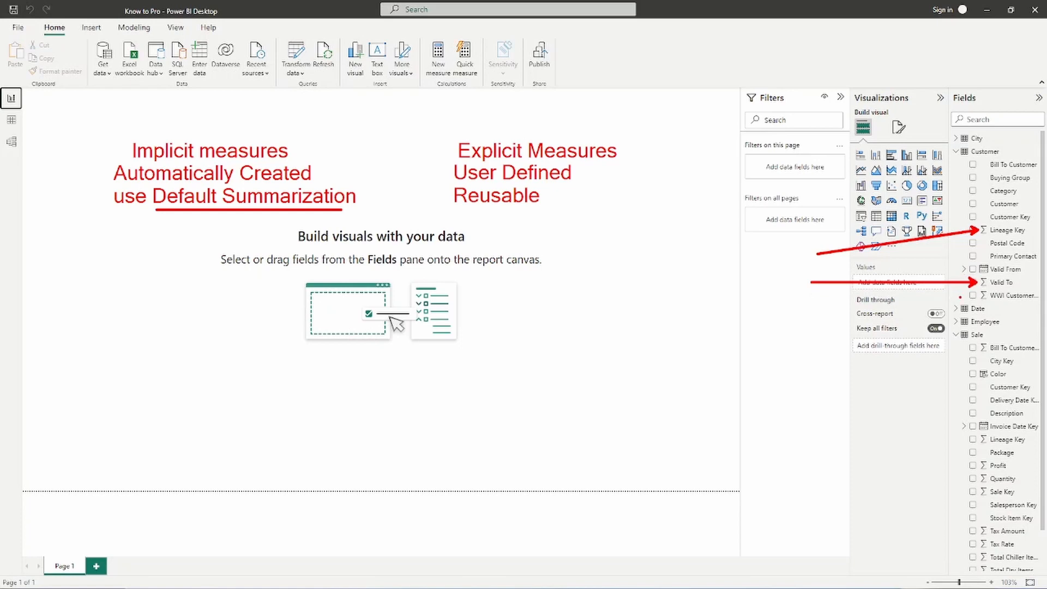
left_click_drag(977, 295, 796, 296)
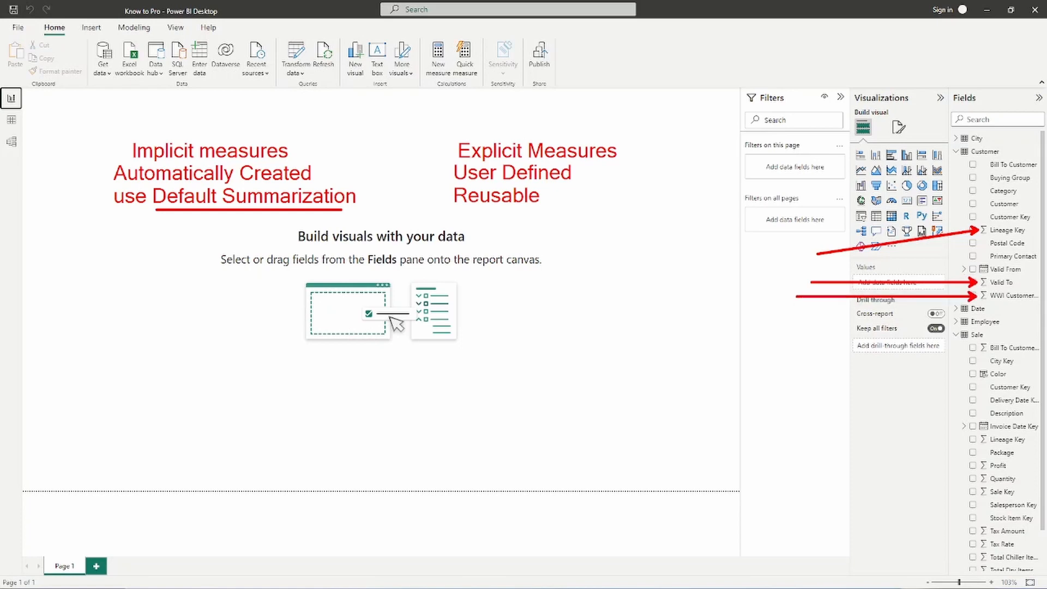
left_click_drag(977, 347, 837, 347)
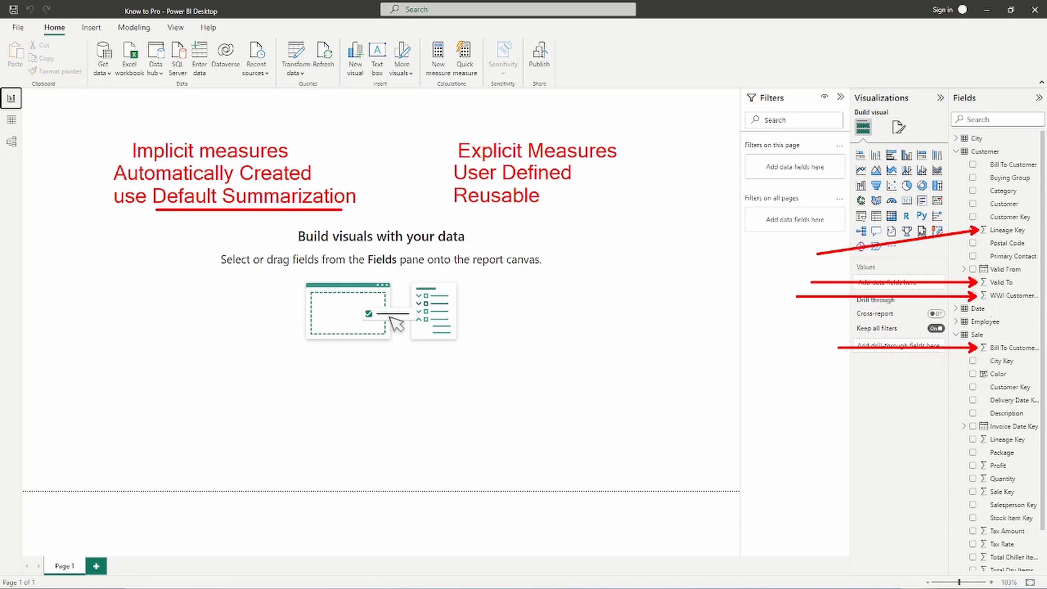
- Write an annotation list titled "Aggregate" with the lines sum, min, max and avg below the placeholder graphic
type("taGR")
key("BackSpace")
key("BackSpace")
key("BackSpace")
type("Aggregaty")
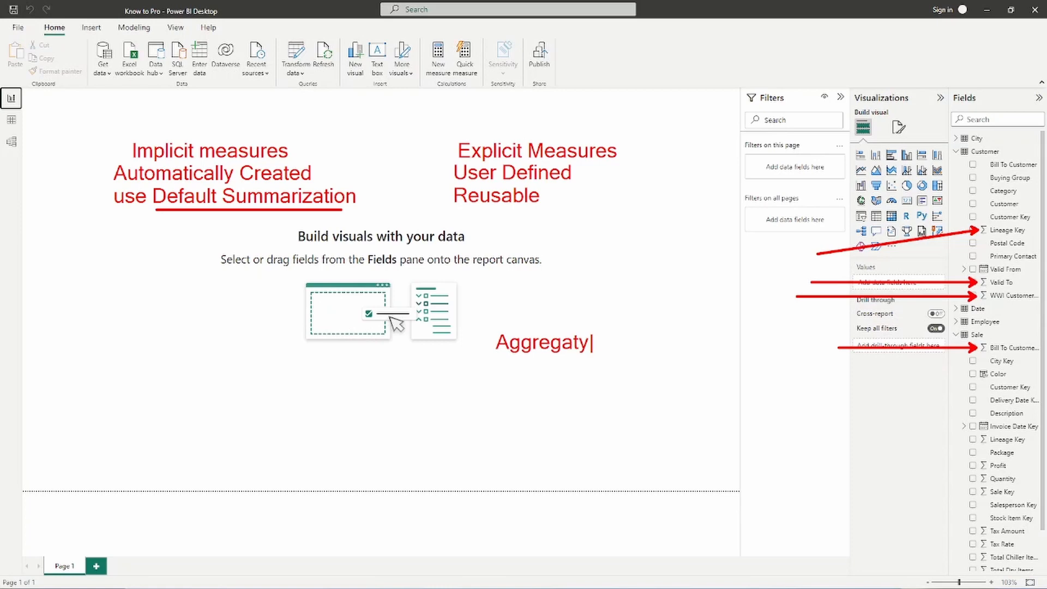
key("BackSpace")
type("e")
key("Return")
type("sum")
key("Return")
type("min")
key("Return")
type("max")
key("Return")
type("avg")
key("Return")
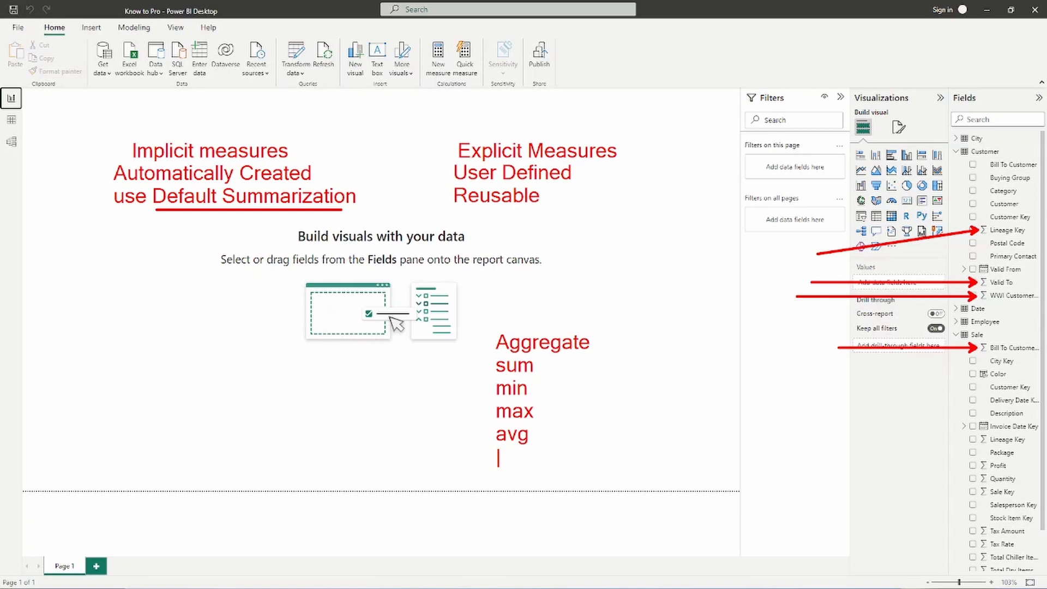
key("Escape")
- Box the list of aggregate functions, point an arrow at "sum", and clear all screen annotations
mouse_move(479, 354)
left_mouse_down()
mouse_move(566, 404)
mouse_move(567, 460)
left_mouse_up()
left_click_drag(545, 368, 607, 367)
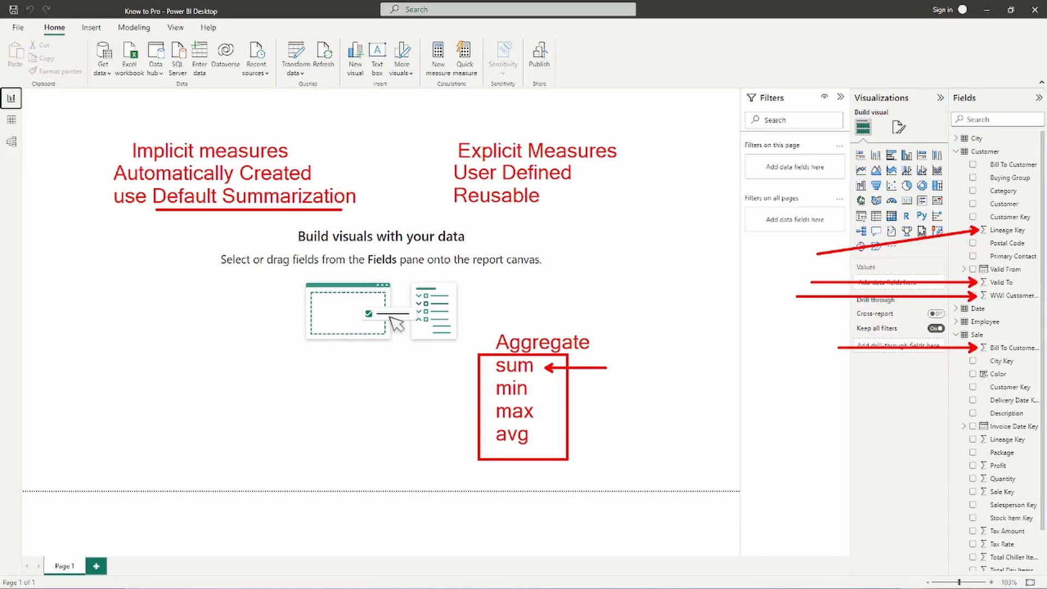
key("Escape")
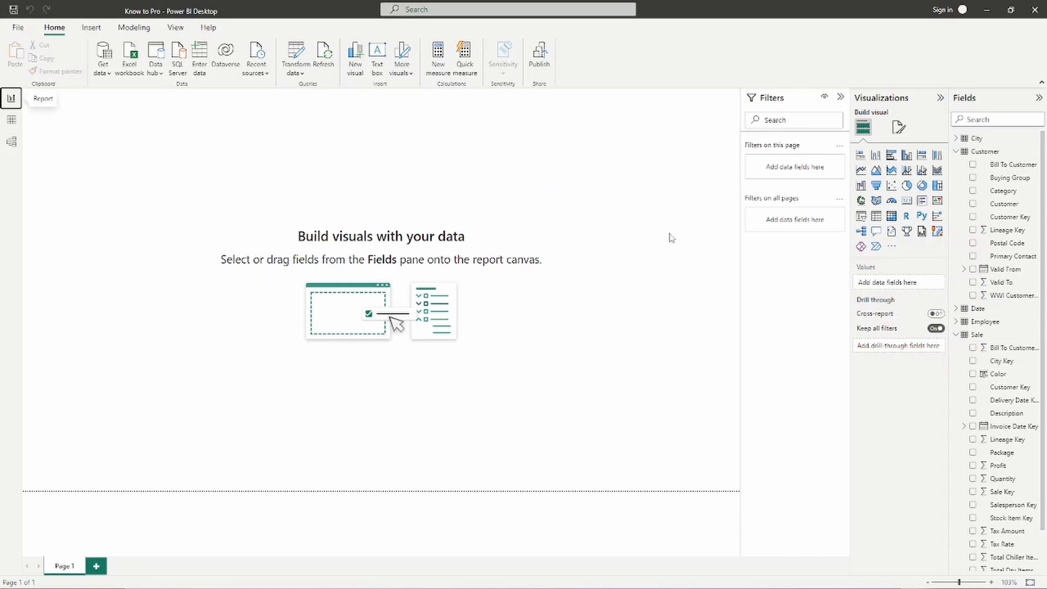
- Insert a matrix visual on the report page, move it toward the middle of the canvas and enlarge it
left_click(892, 217)
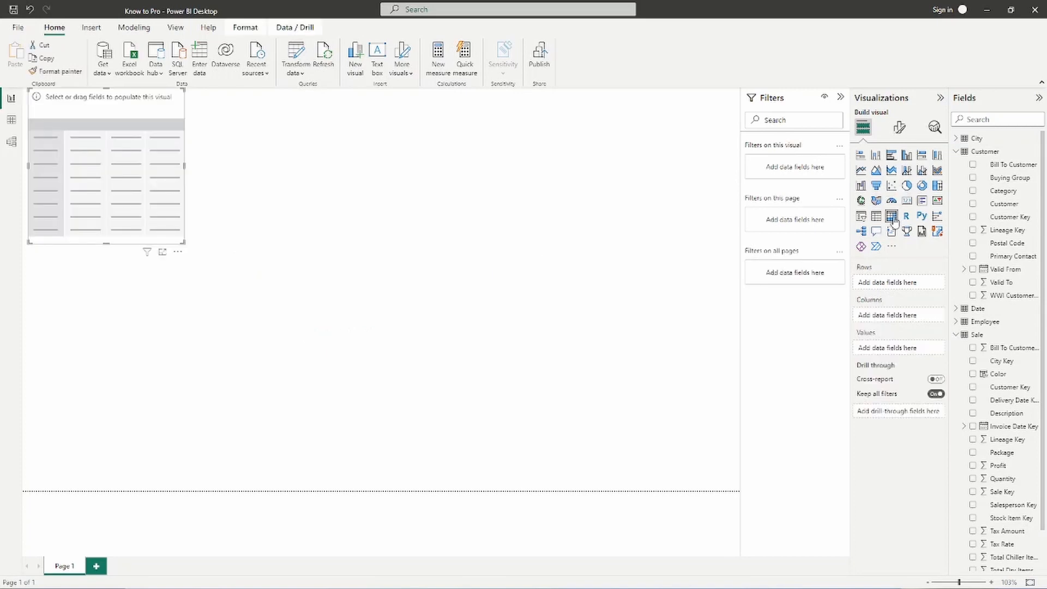
mouse_move(882, 207)
left_mouse_down()
mouse_move(911, 234)
mouse_move(904, 228)
left_mouse_up()
mouse_move(174, 215)
left_mouse_down()
mouse_move(376, 352)
mouse_move(478, 383)
left_mouse_up()
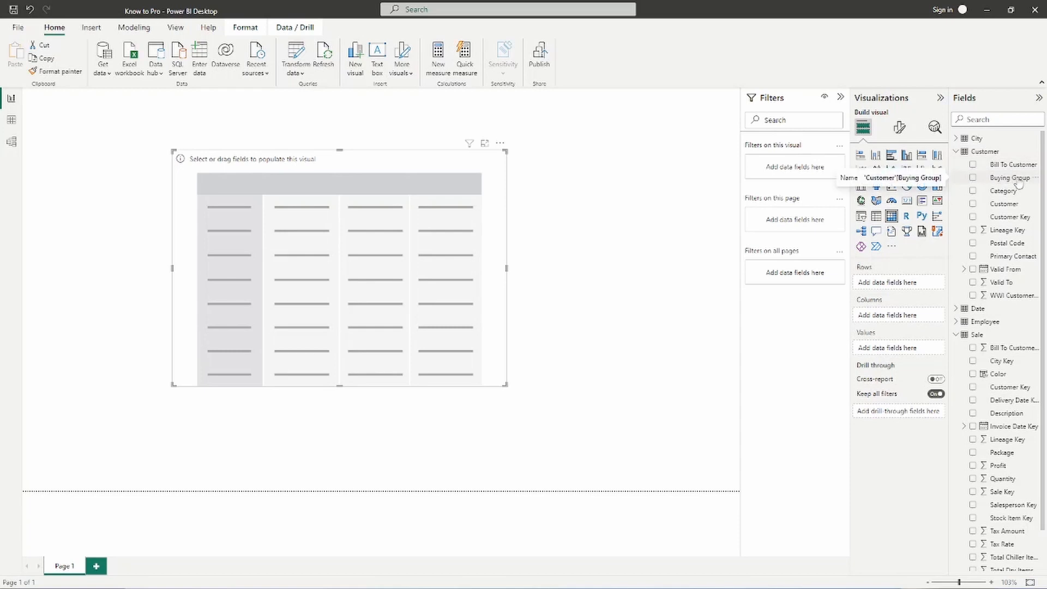
- Add Customer's Buying Group to the matrix rows and Sale's Profit to its values
left_click_drag(1018, 184, 921, 288)
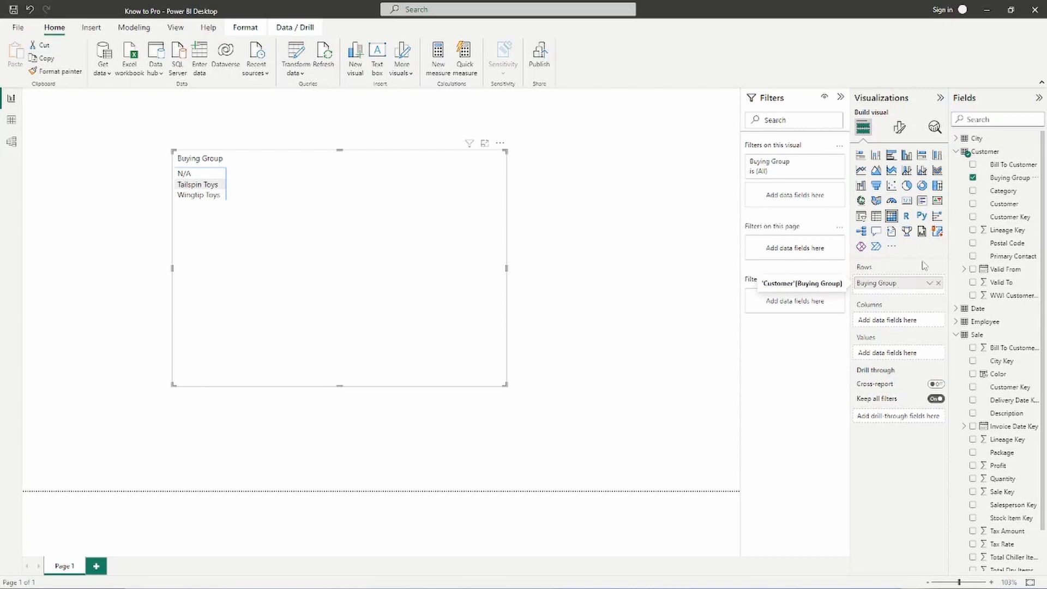
scroll(983, 322, "down", 2)
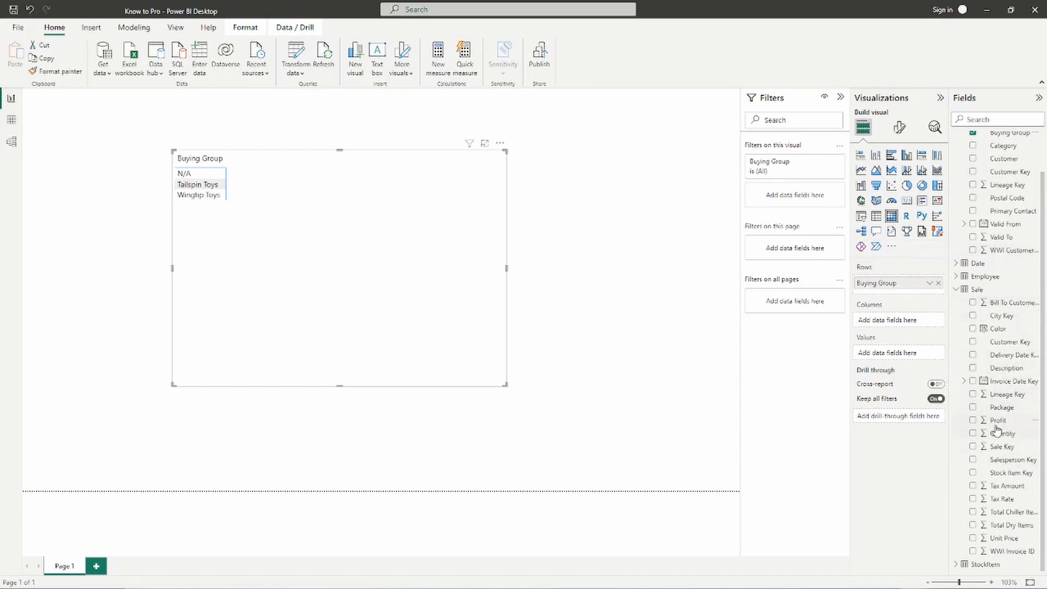
left_click_drag(962, 411, 1021, 429)
mouse_move(996, 420)
left_mouse_down()
mouse_move(944, 374)
mouse_move(899, 361)
left_mouse_up()
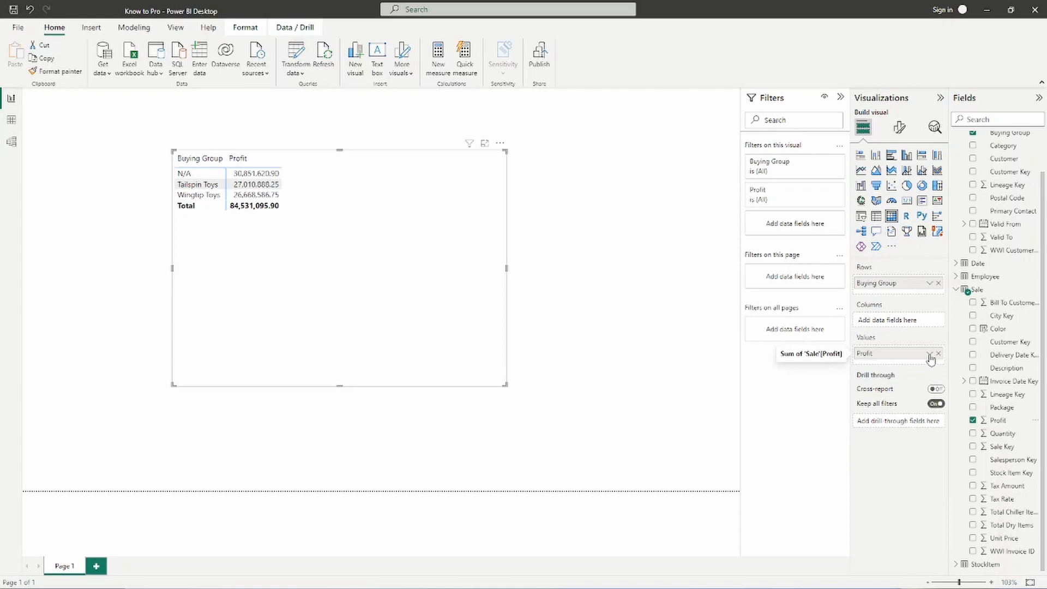
- Examine the aggregation options for the matrix's Profit value, mark them with a box, an arrow and the label "Implicit", and close the options
left_click(930, 354)
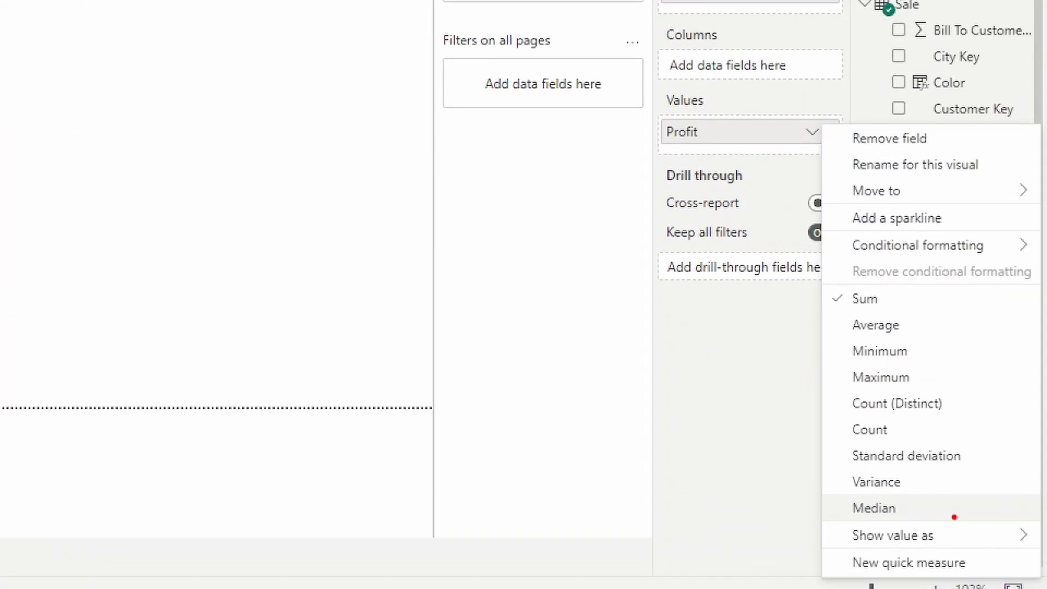
left_click_drag(824, 285, 970, 522)
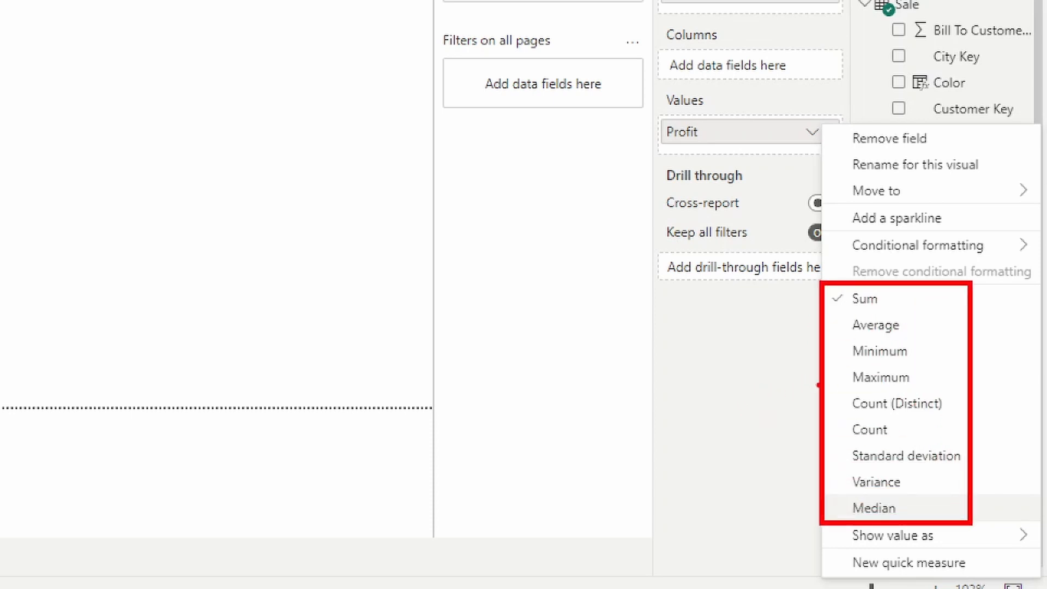
left_click_drag(817, 386, 643, 384)
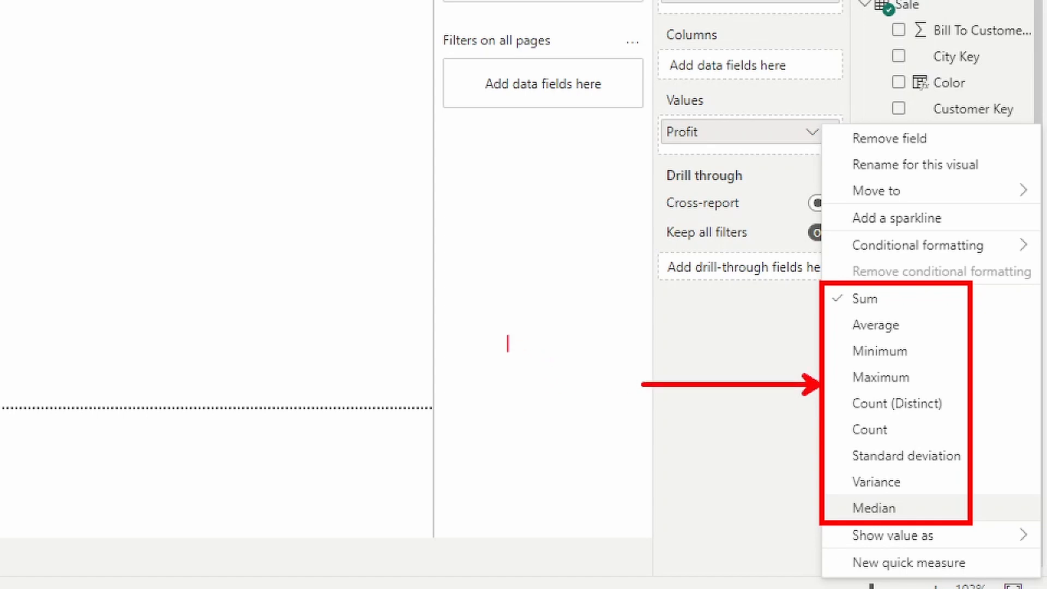
type("Implicit")
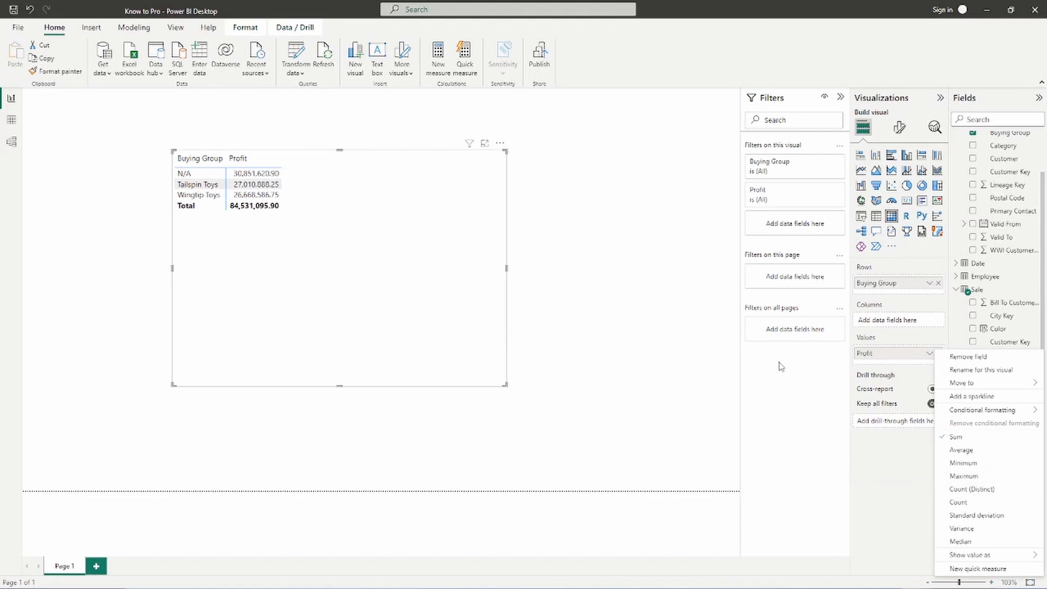
left_click(666, 298)
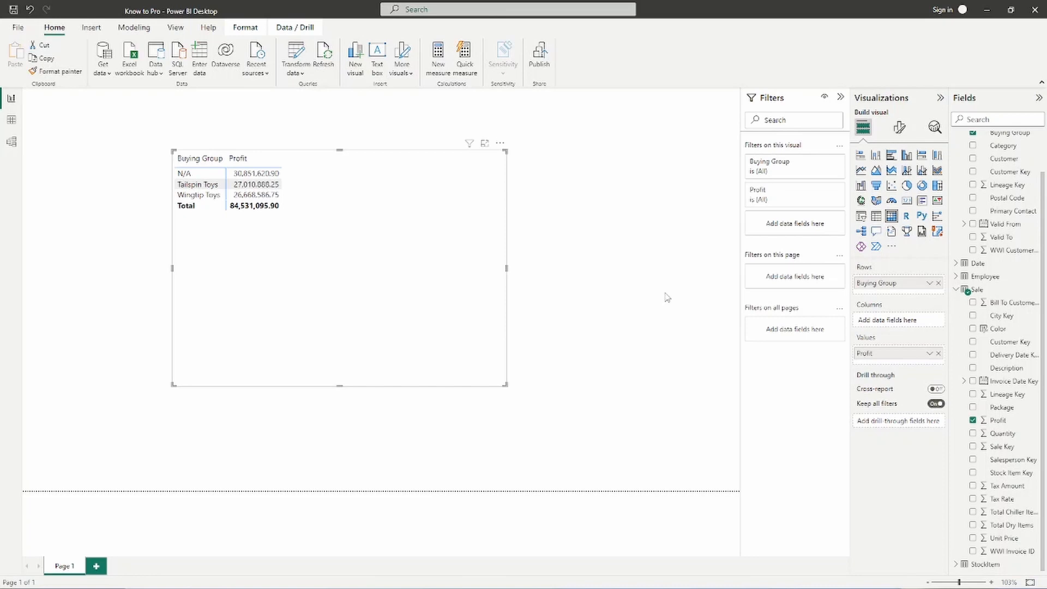
scroll(962, 303, "up", 2)
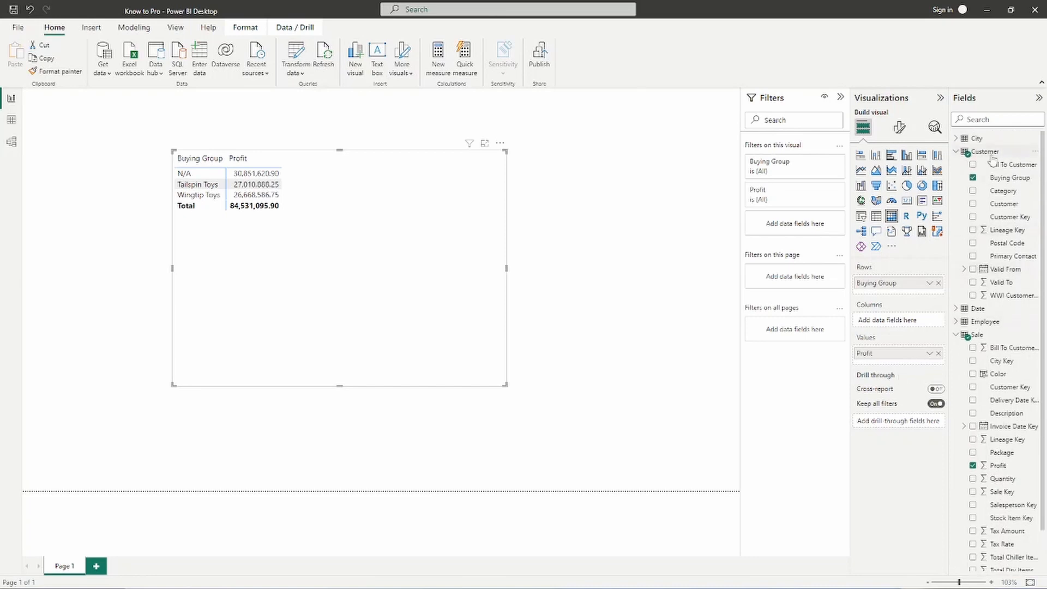
- Collapse the expanded Customer and Sale tables in the field list
left_click(957, 153)
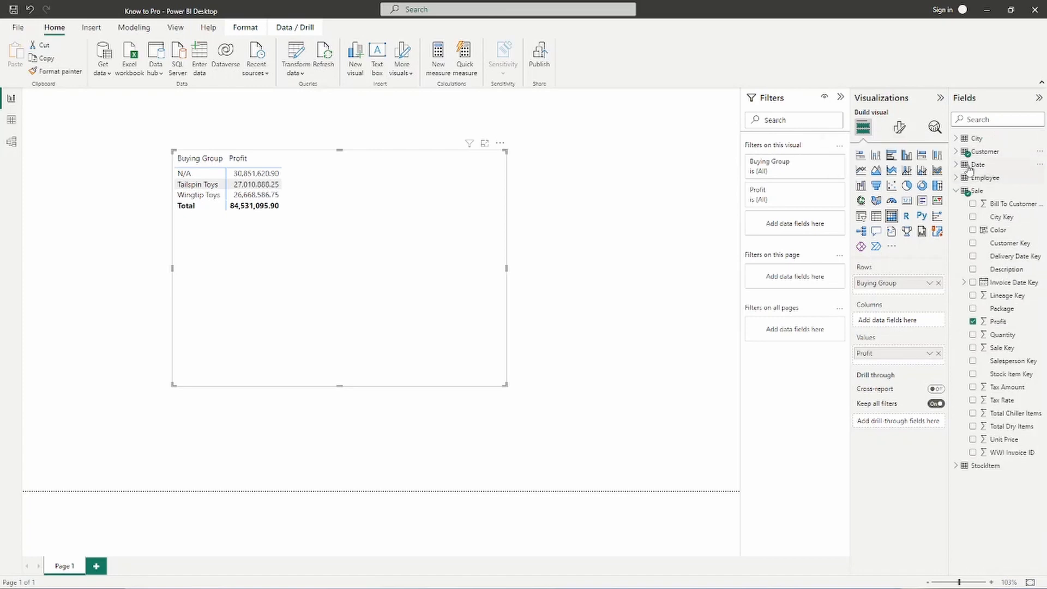
left_click(957, 191)
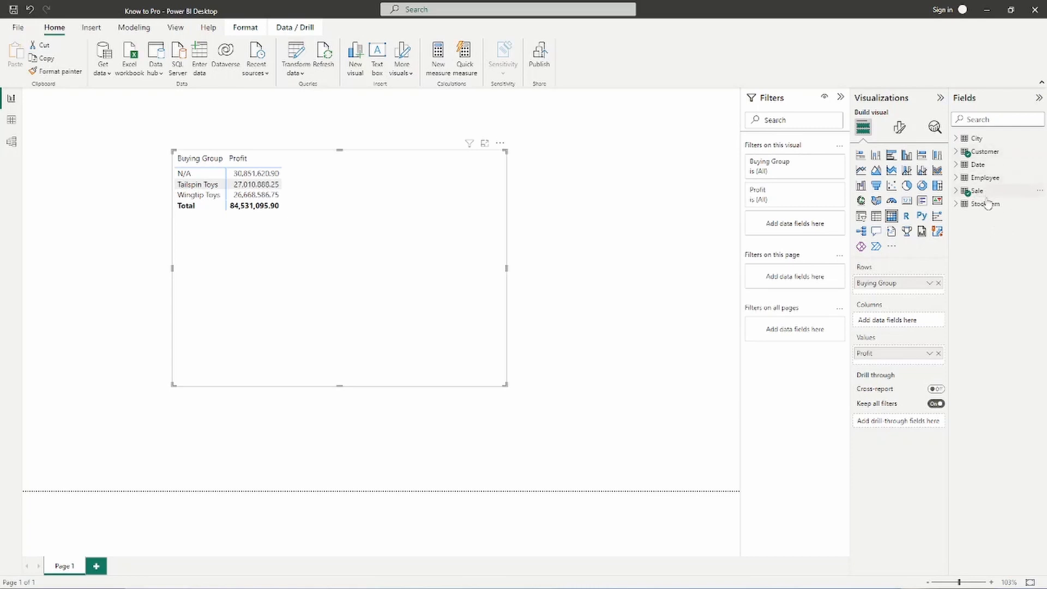
mouse_move(994, 214)
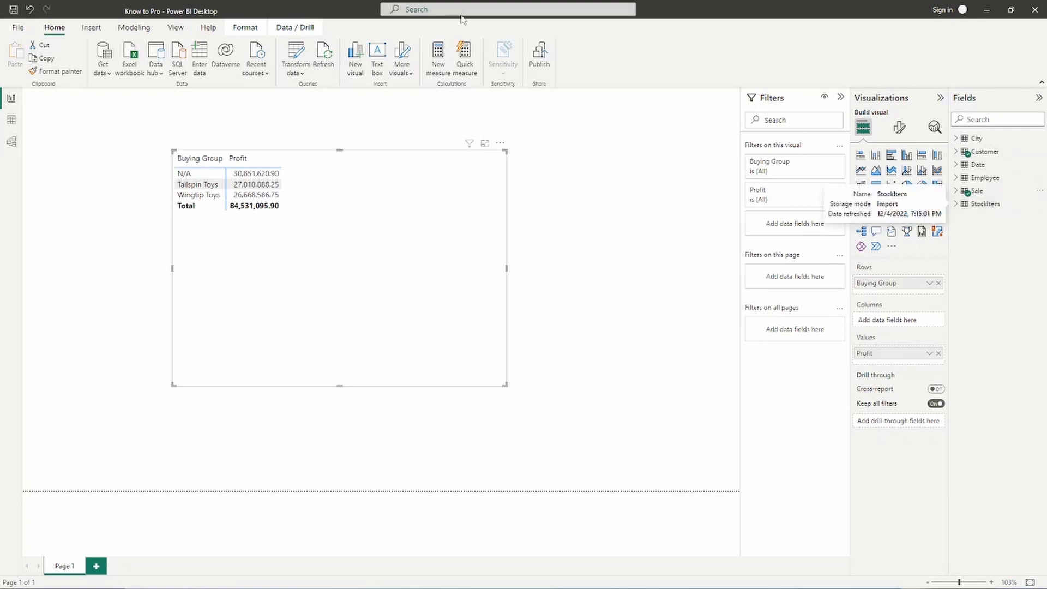
- Start a new manually entered table, box its name field and the list of existing tables, and clear the annotations
left_click(209, 79)
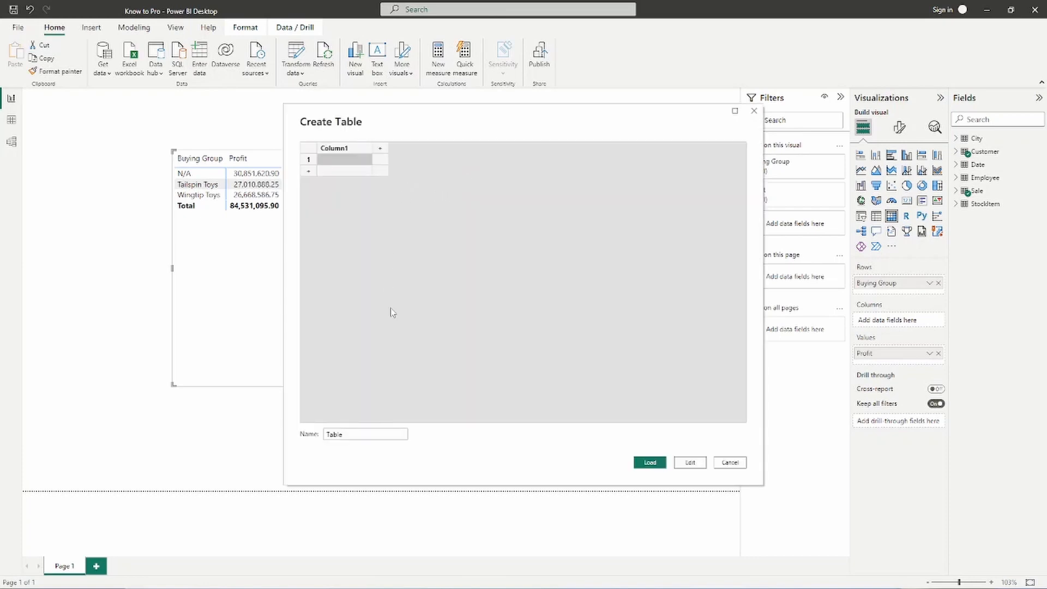
left_click(353, 435)
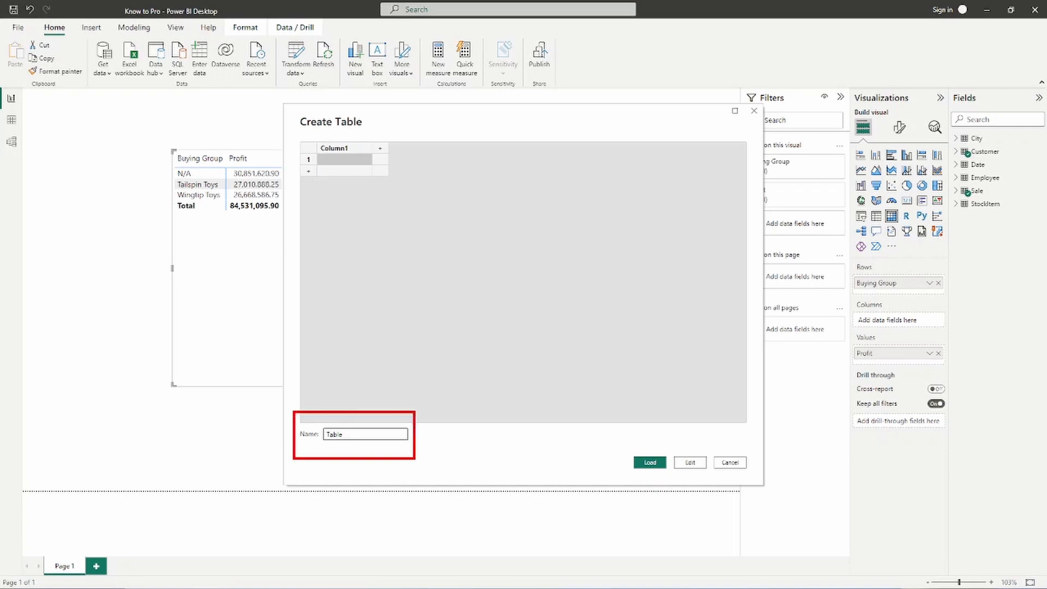
left_click_drag(355, 435, 318, 438)
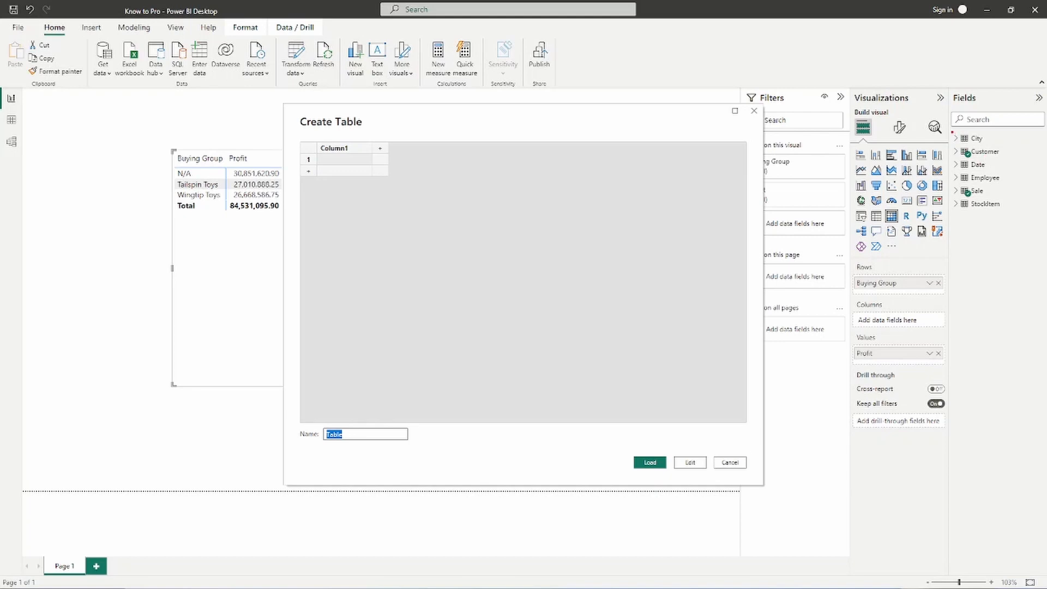
mouse_move(947, 125)
left_mouse_down()
mouse_move(1023, 209)
mouse_move(1019, 226)
left_mouse_up()
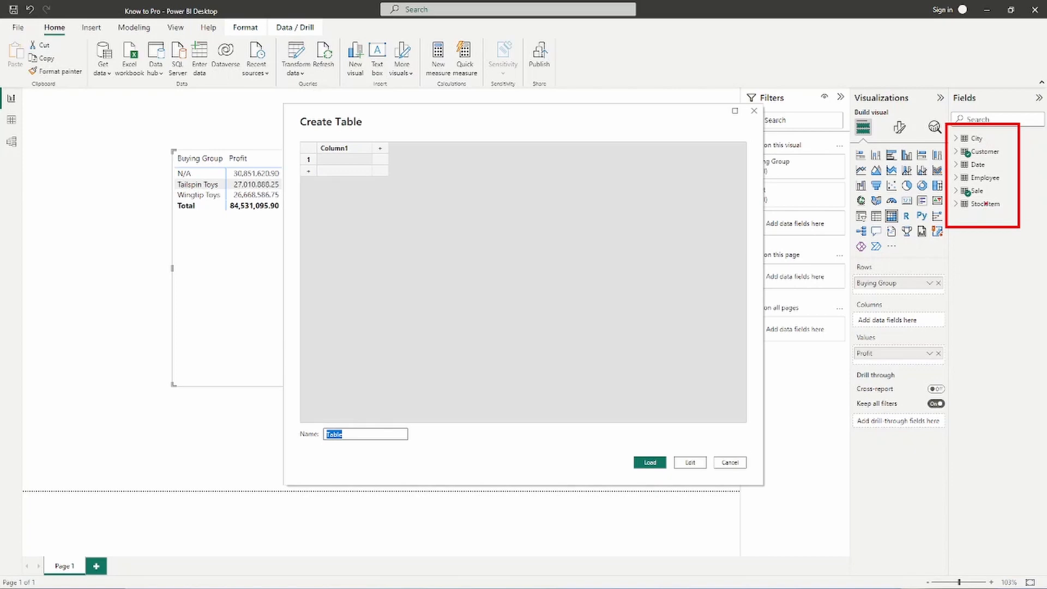
key("Escape")
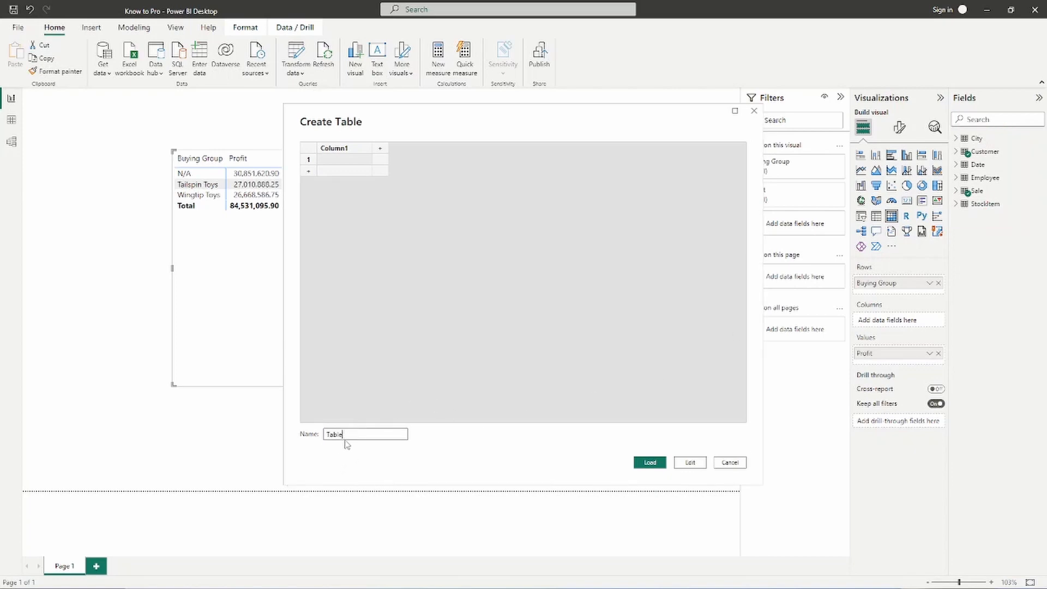
- Name the new table "*Measures" and load it into the model
left_click_drag(352, 434, 312, 432)
key("BackSpace")
type("Measures")
left_click(651, 462)
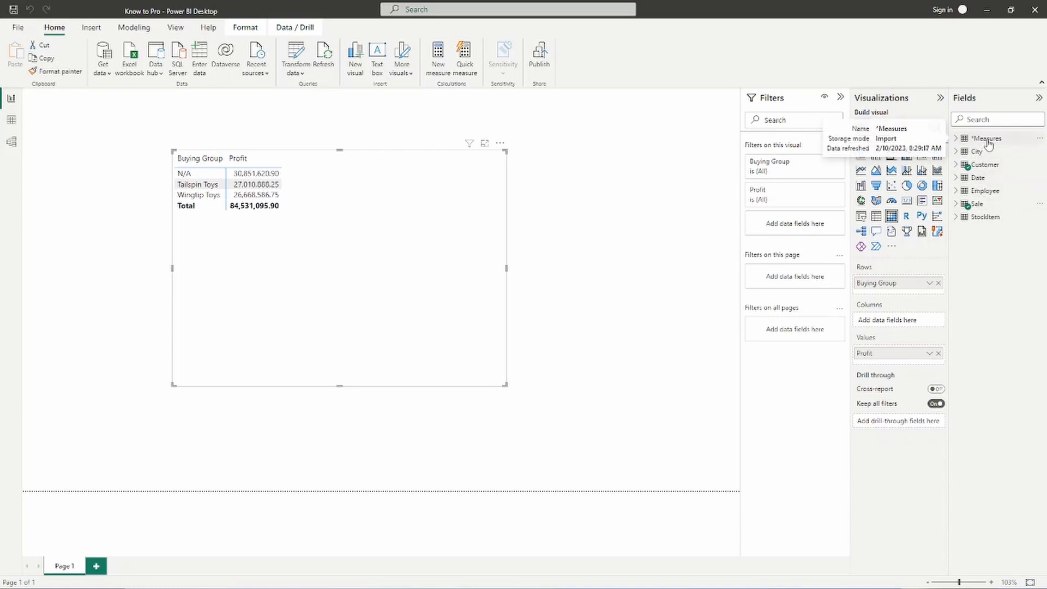
- Start a new measure in the *Measures table, name it Total Profit and begin an indented second line for its formula
right_click(988, 143)
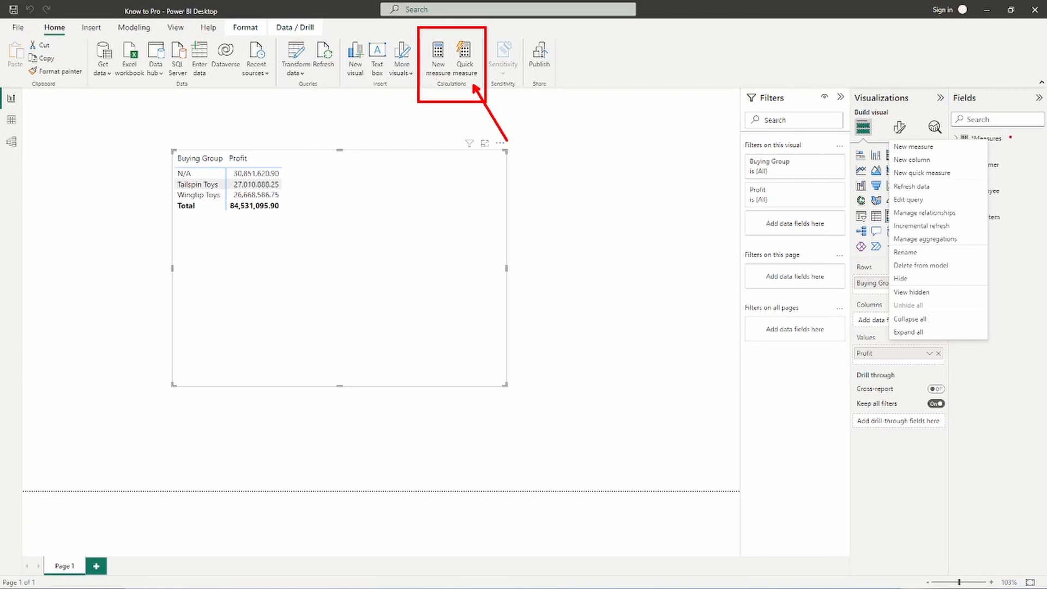
left_click(630, 197)
right_click(983, 138)
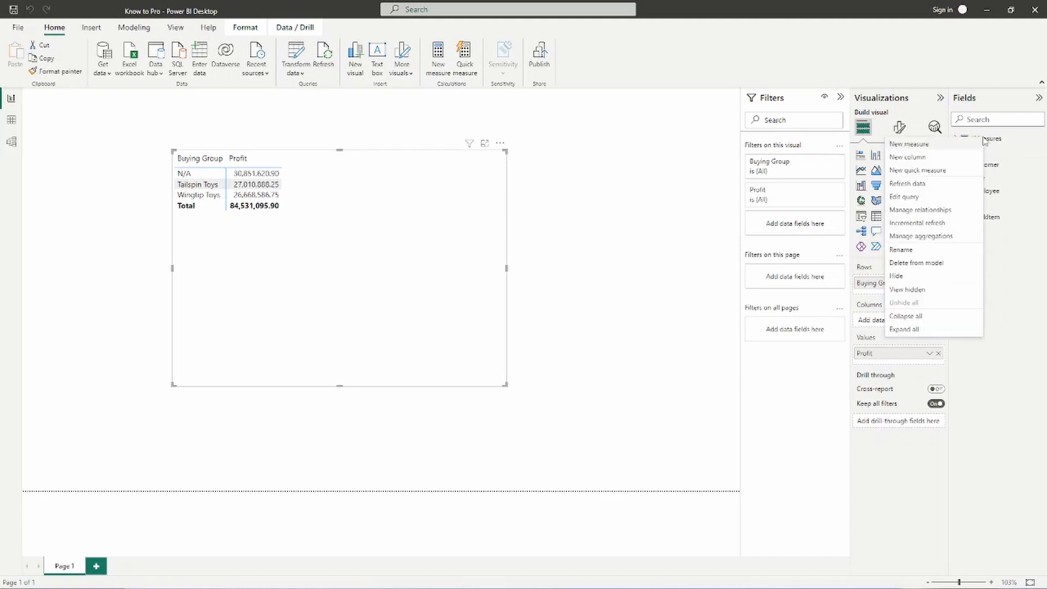
left_click(916, 158)
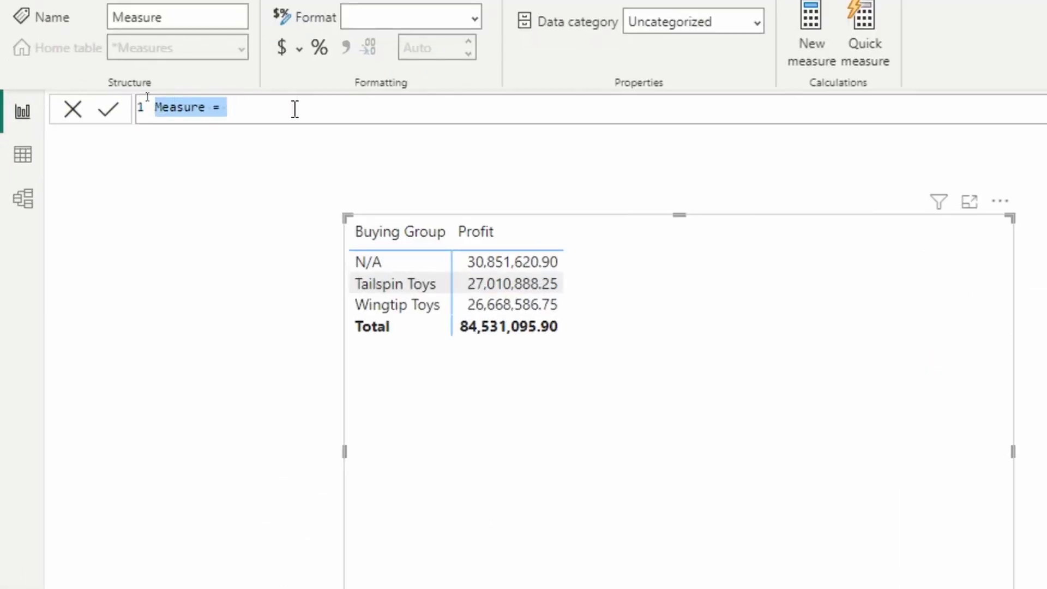
type("Profit")
key("ctrl+BackSpace")
type("Total P")
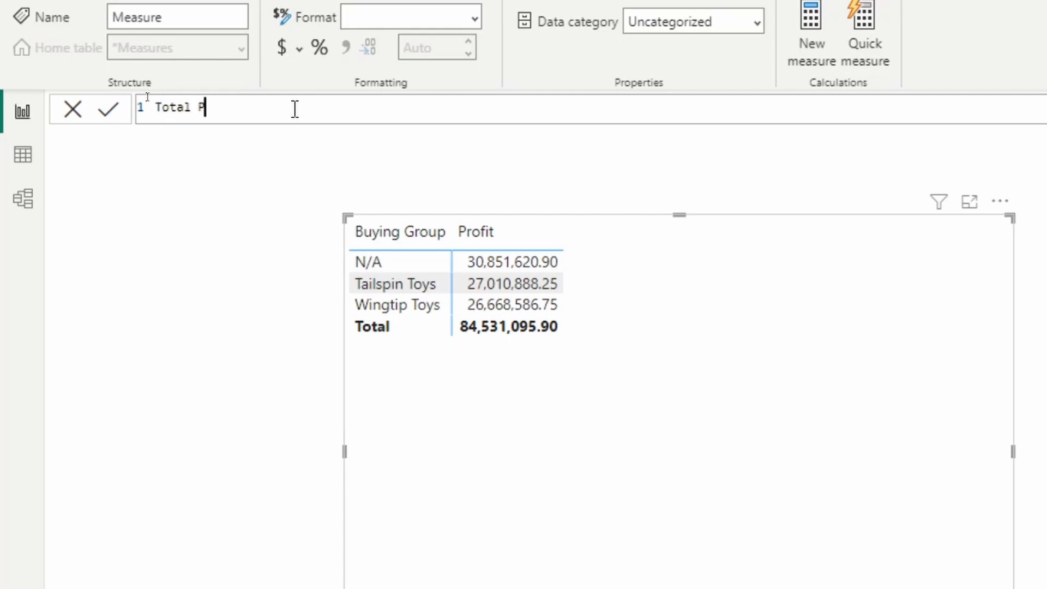
type("rofit =")
key("shift+Return")
key("Tab")
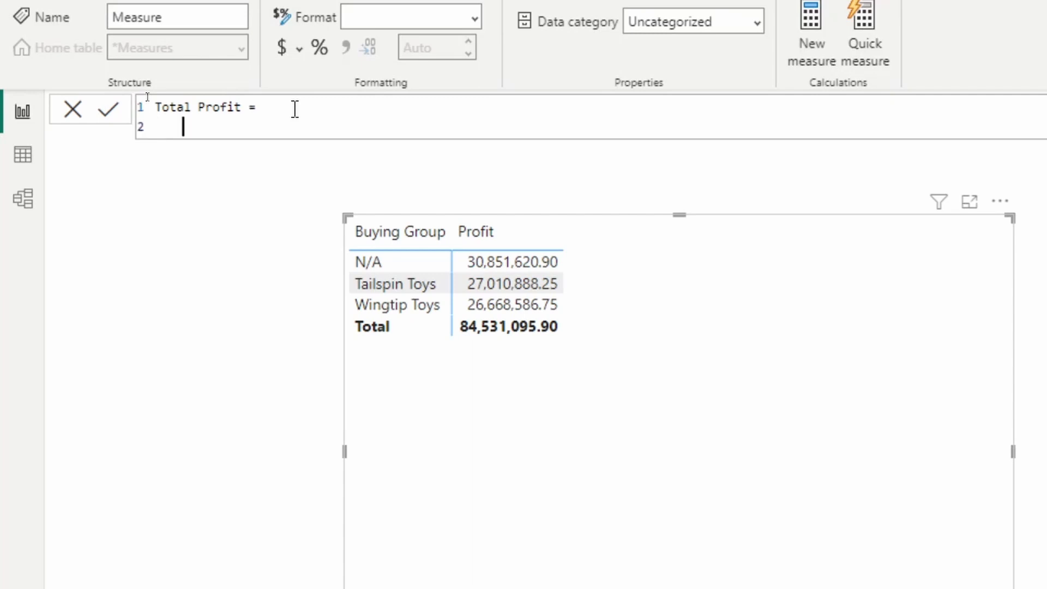
- Define Total Profit as SUM('Sale'[Profit]) and commit the measure
type("sum")
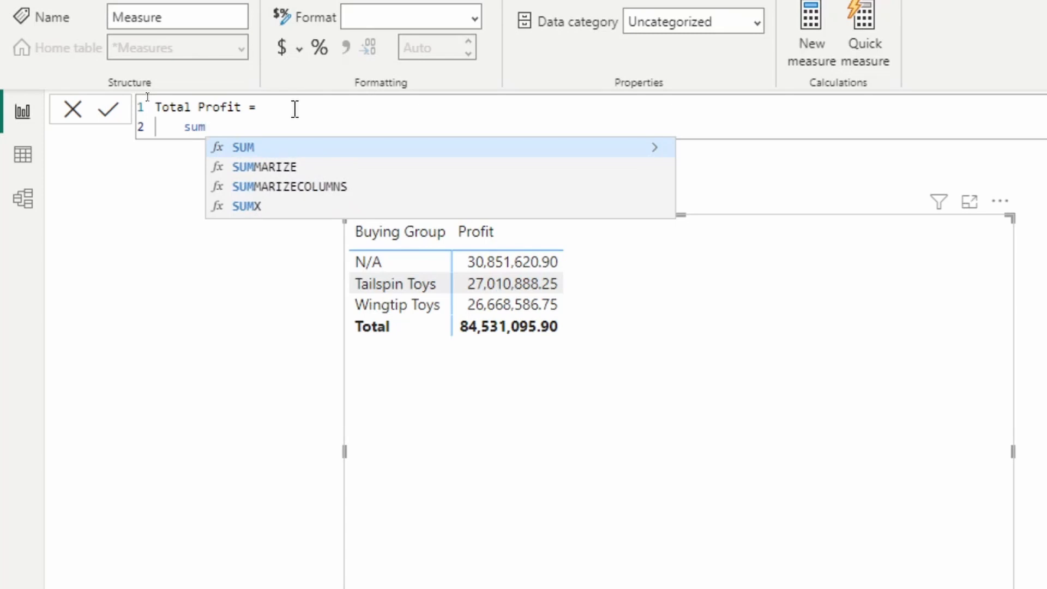
key("Tab")
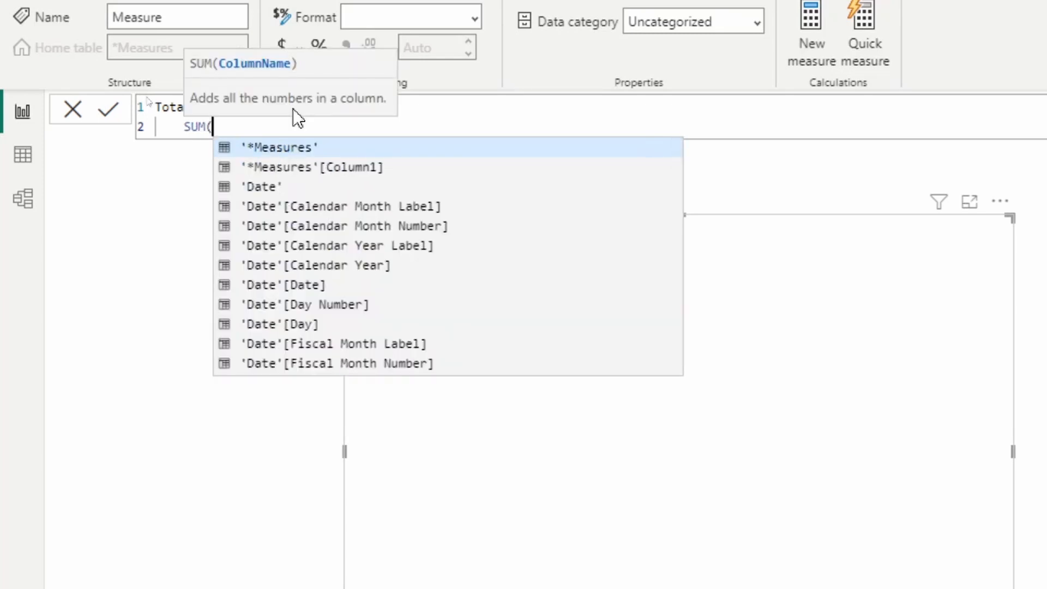
type("'s")
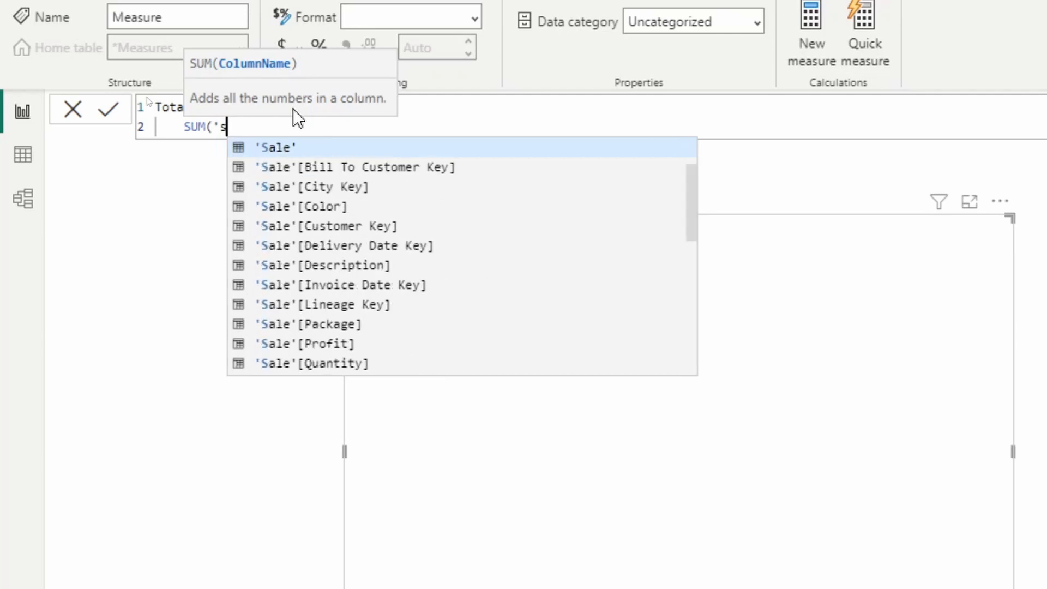
key("Tab")
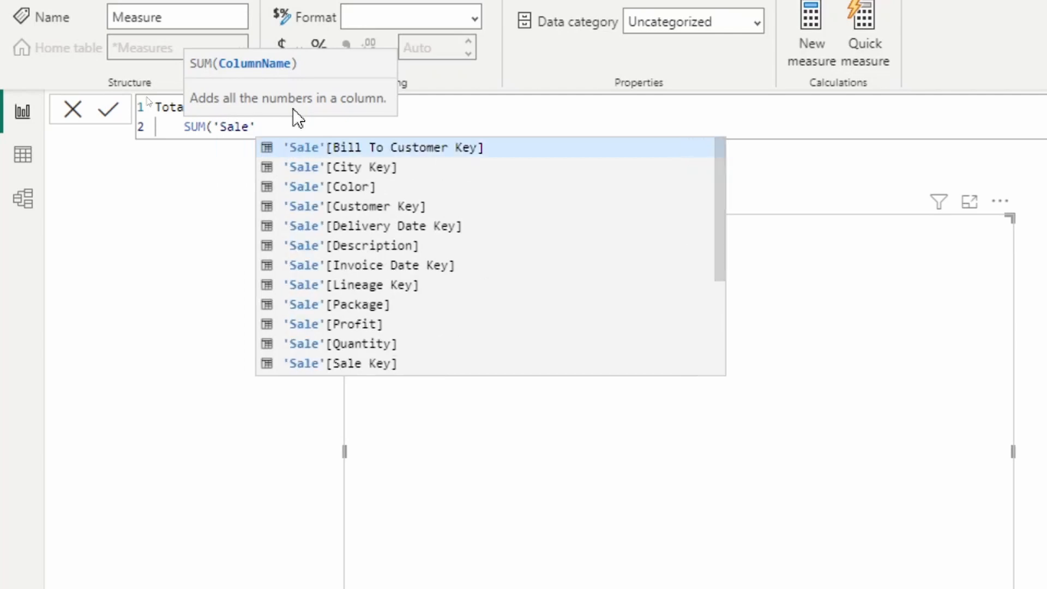
type("[pr")
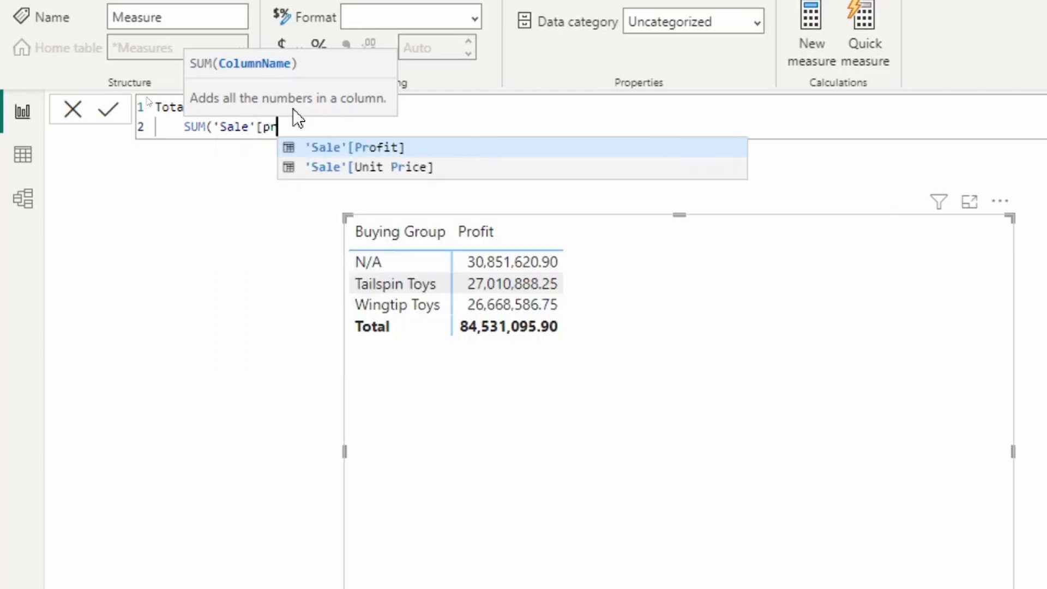
key("Tab")
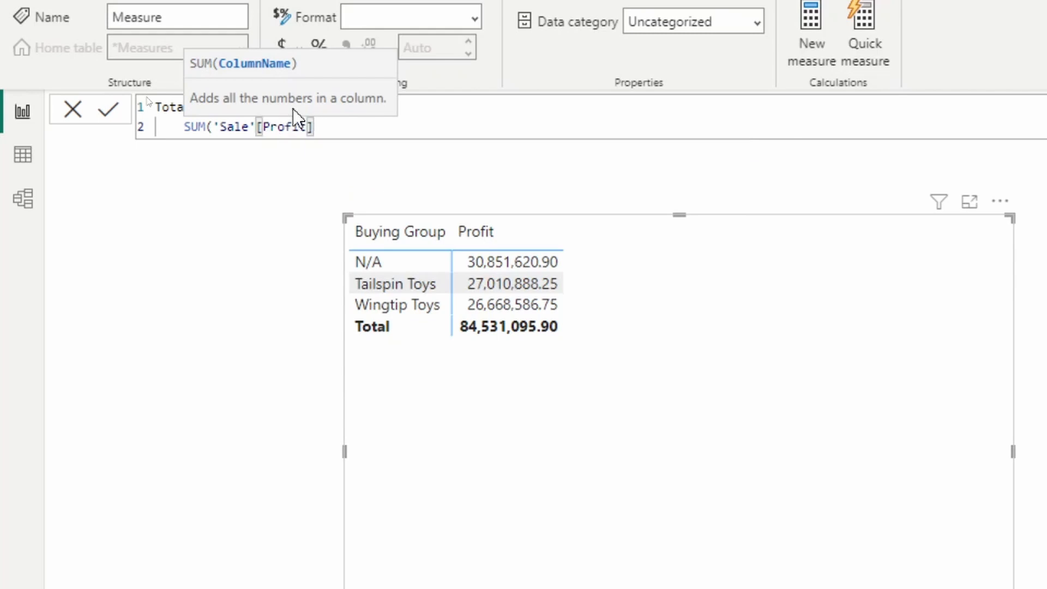
type(")")
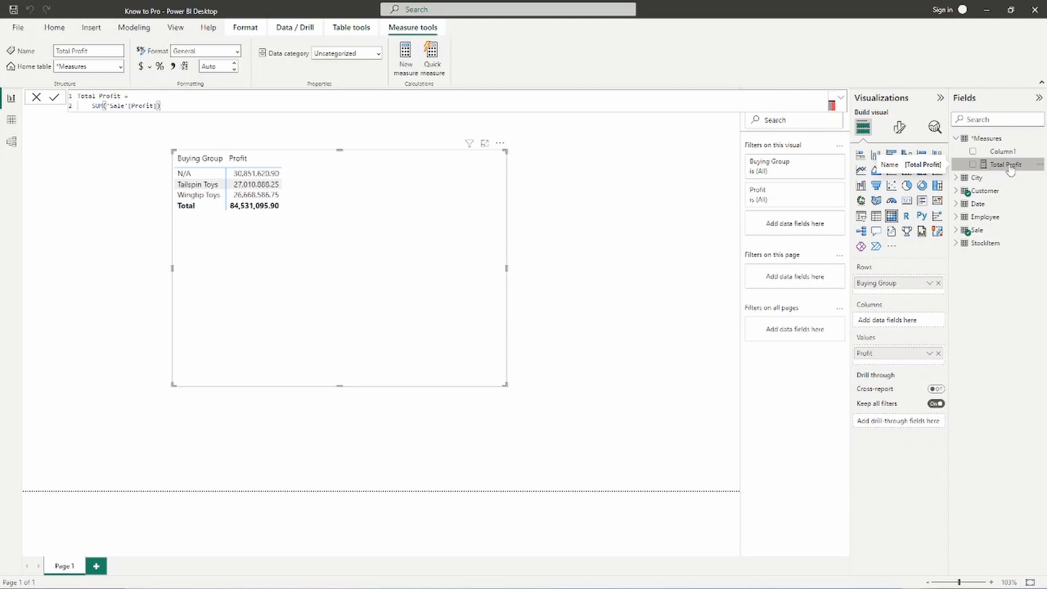
- Check the *Measures table in Data view, return to the report and add Total Profit to the matrix values
left_click(10, 123)
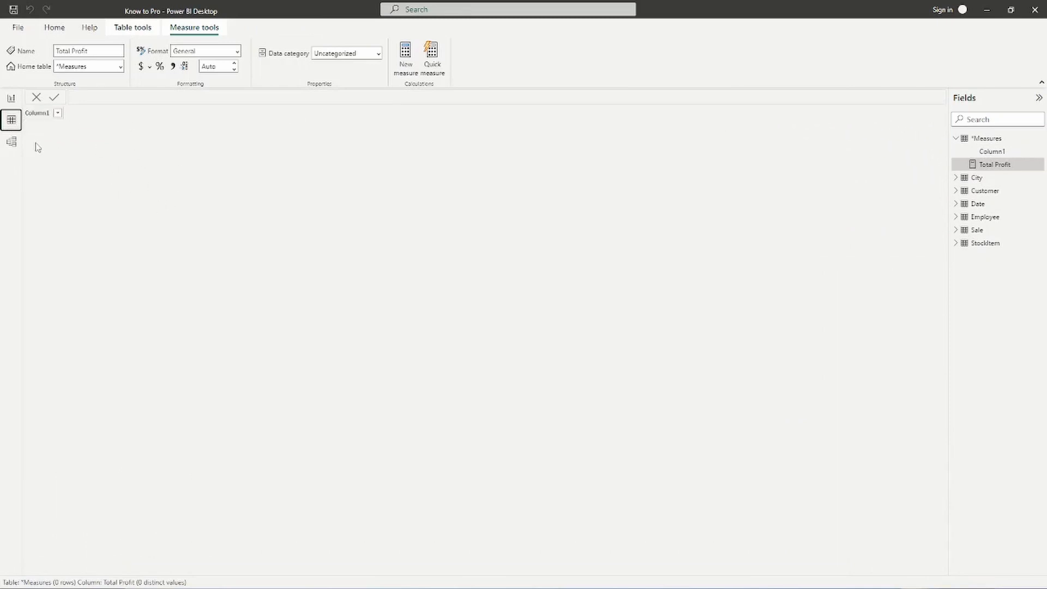
left_click(12, 100)
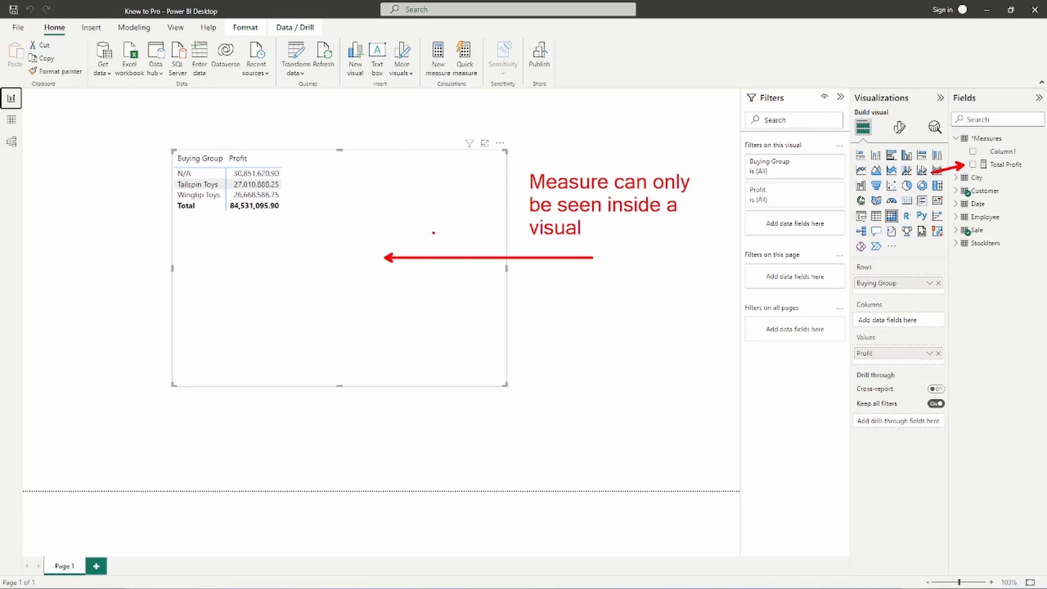
left_click_drag(1004, 170, 418, 234)
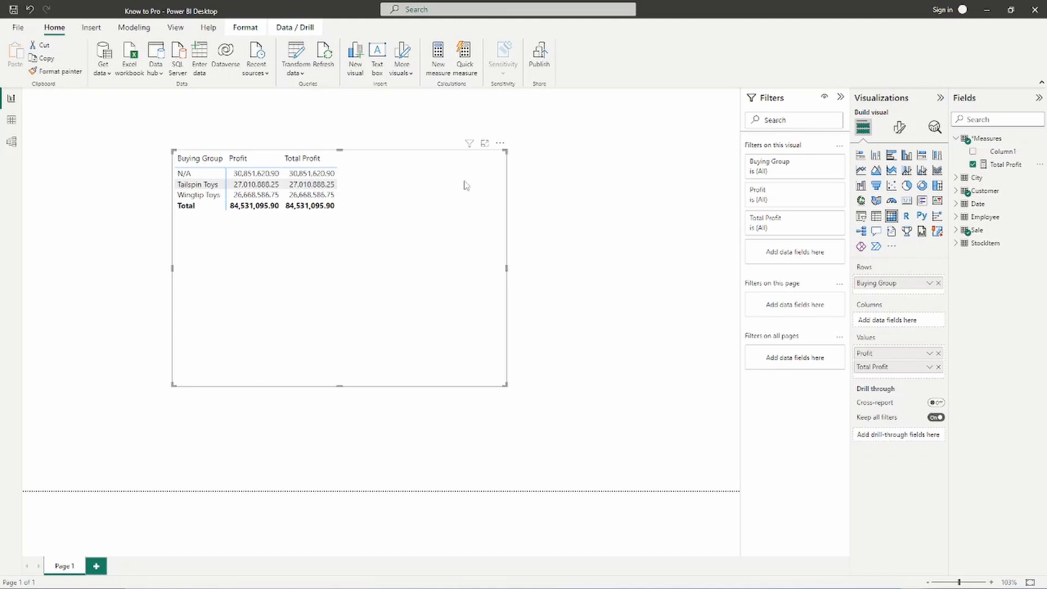
- Start another new measure in the *Measures table with a CALCULATE expression on a separate line
right_click(988, 139)
left_click(927, 146)
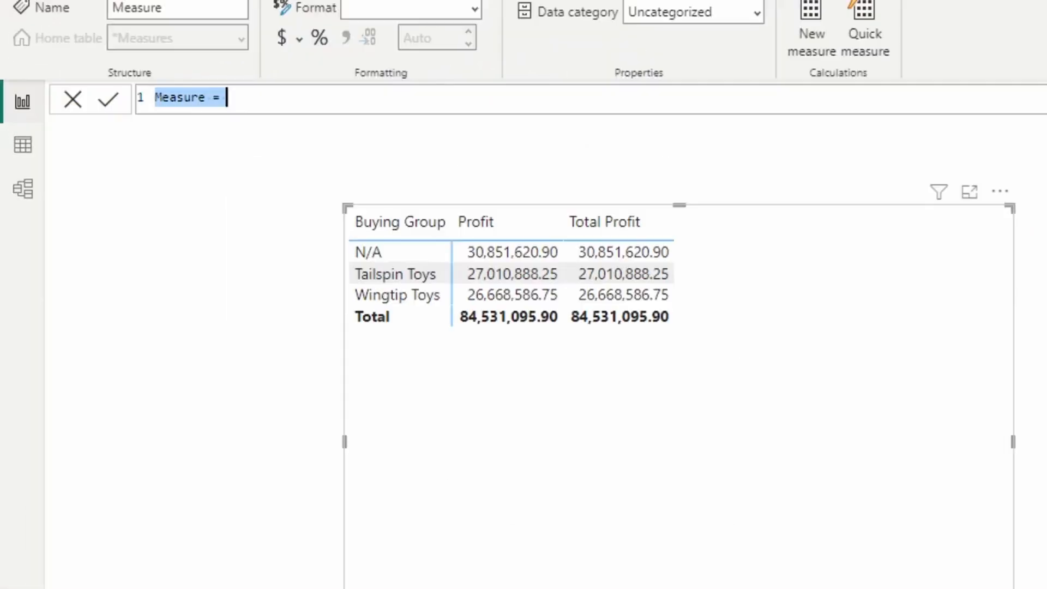
left_click(281, 90)
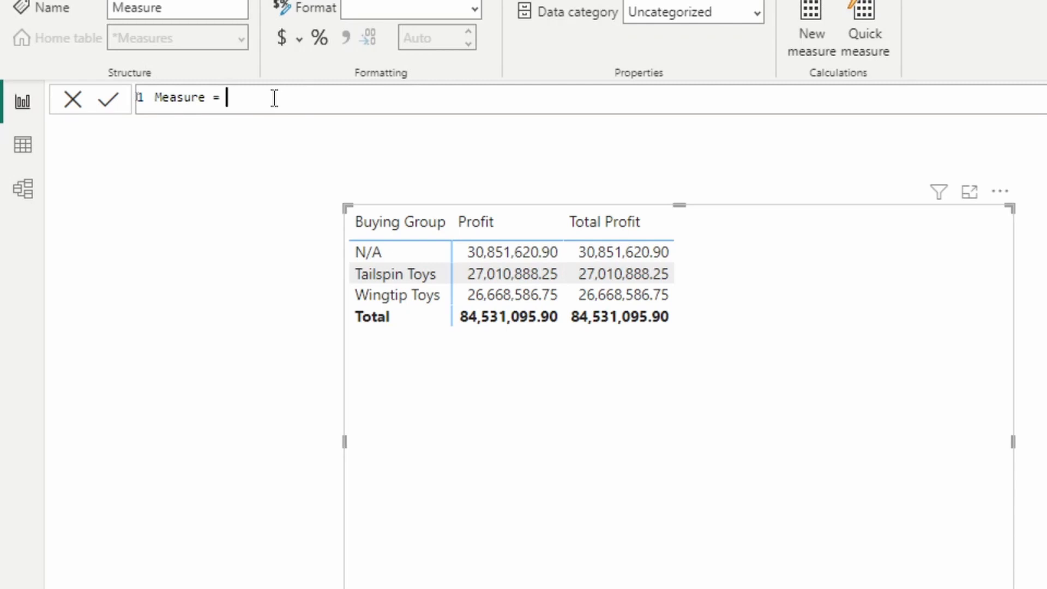
key("shift+Return")
type("cal")
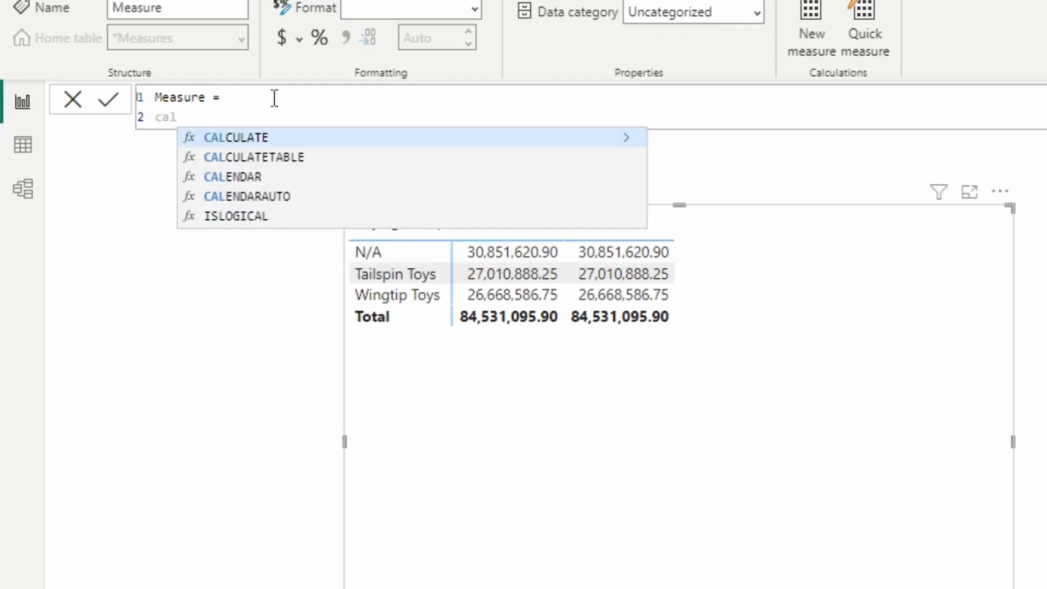
key("Tab")
key("shift+Return")
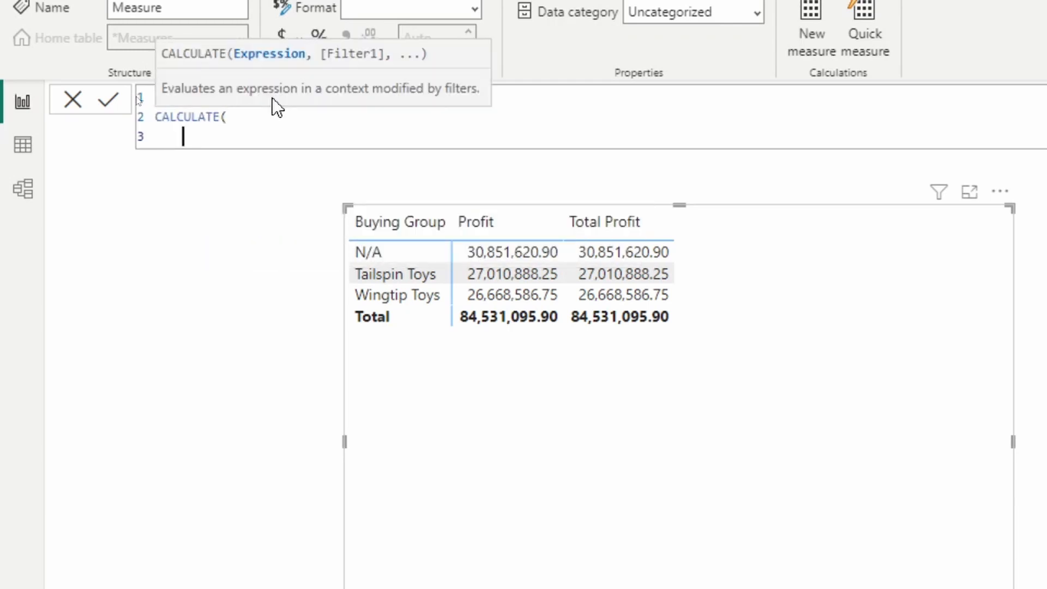
- Try the table-qualified and bracketed references to Total Profit as the CALCULATE expression, and discard the draft measure
type("t")
key("BackSpace")
type("'t")
key("BackSpace")
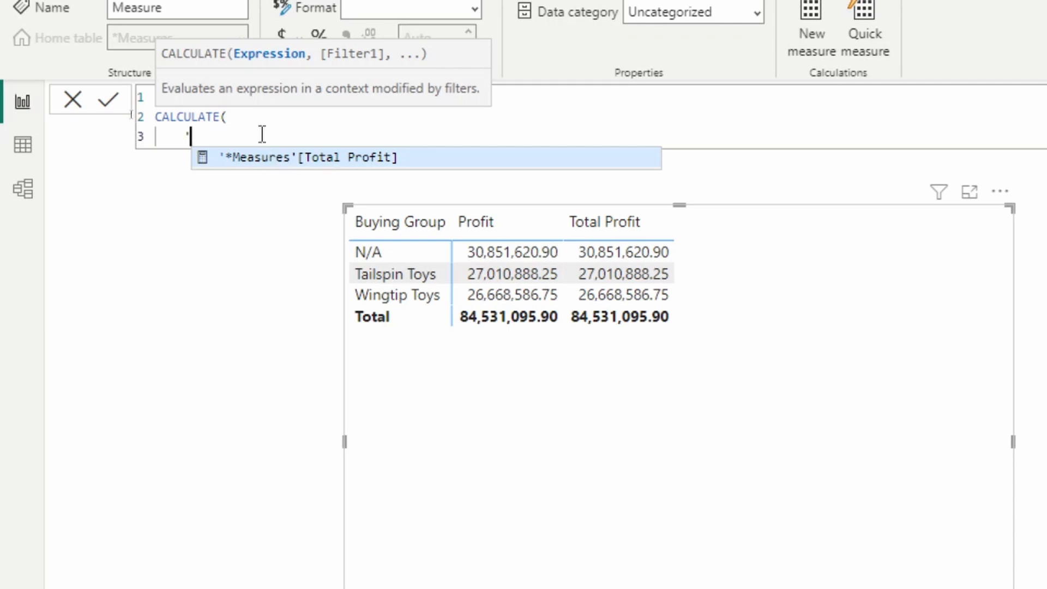
key("BackSpace")
type("[")
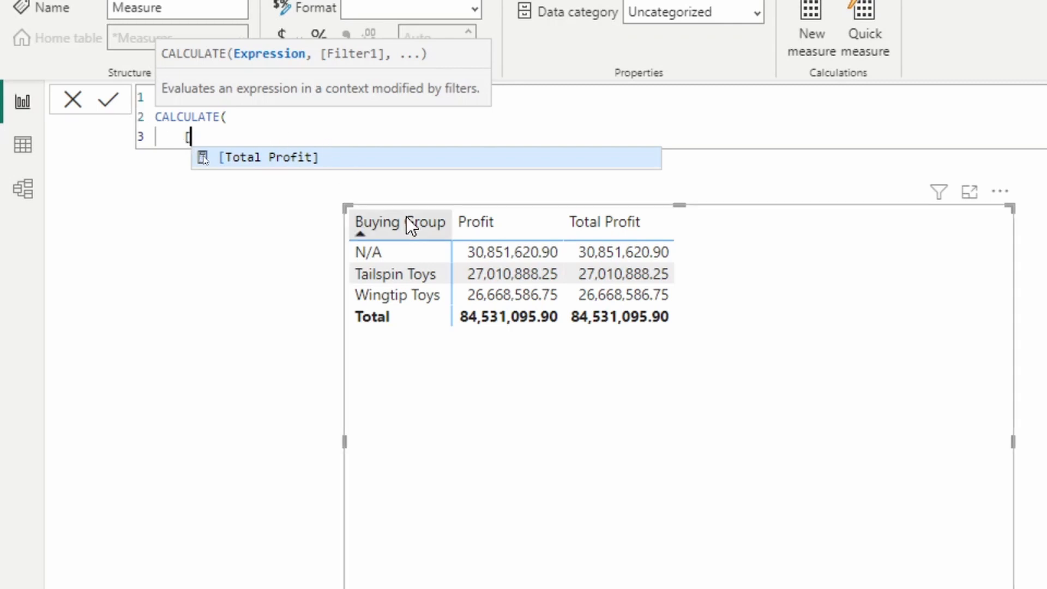
left_click(72, 102)
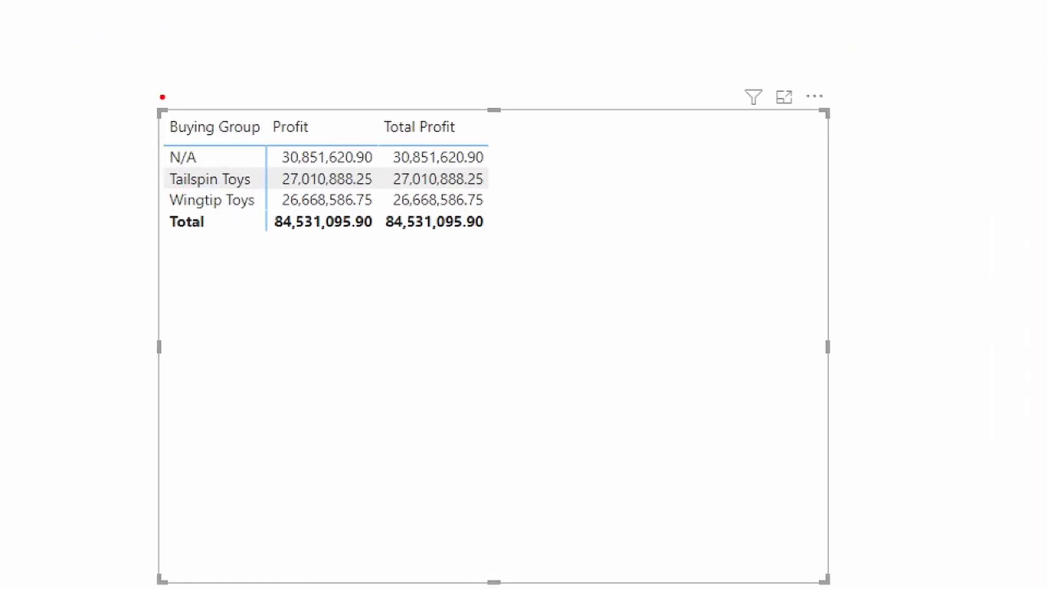
- Box the matrix's Buying Group column with a temporary annotation, and view the table relationships in the model diagram
mouse_move(142, 97)
left_mouse_down()
mouse_move(256, 282)
mouse_move(269, 264)
left_mouse_up()
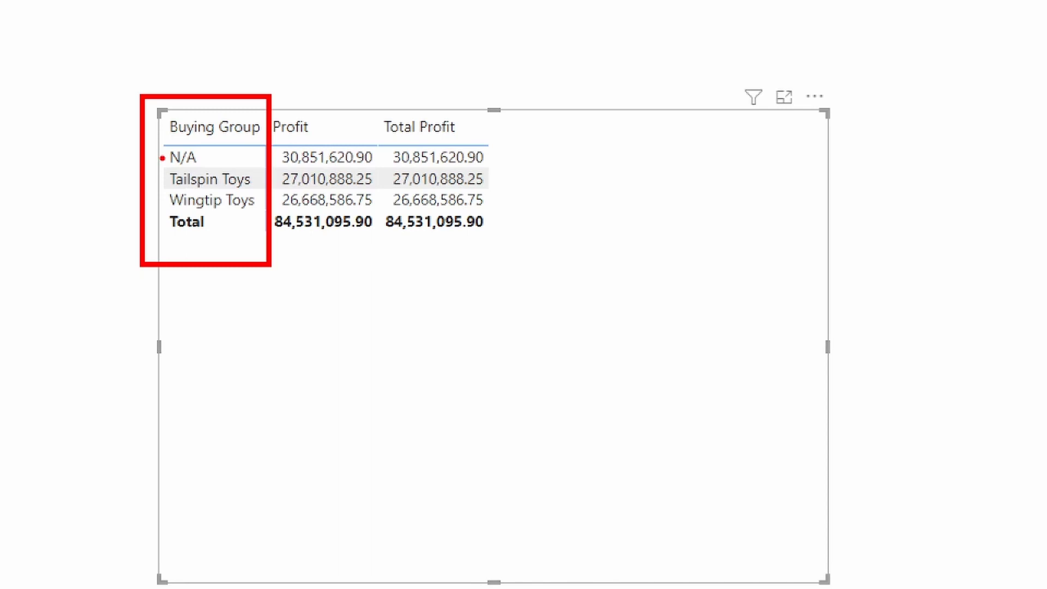
key("Escape")
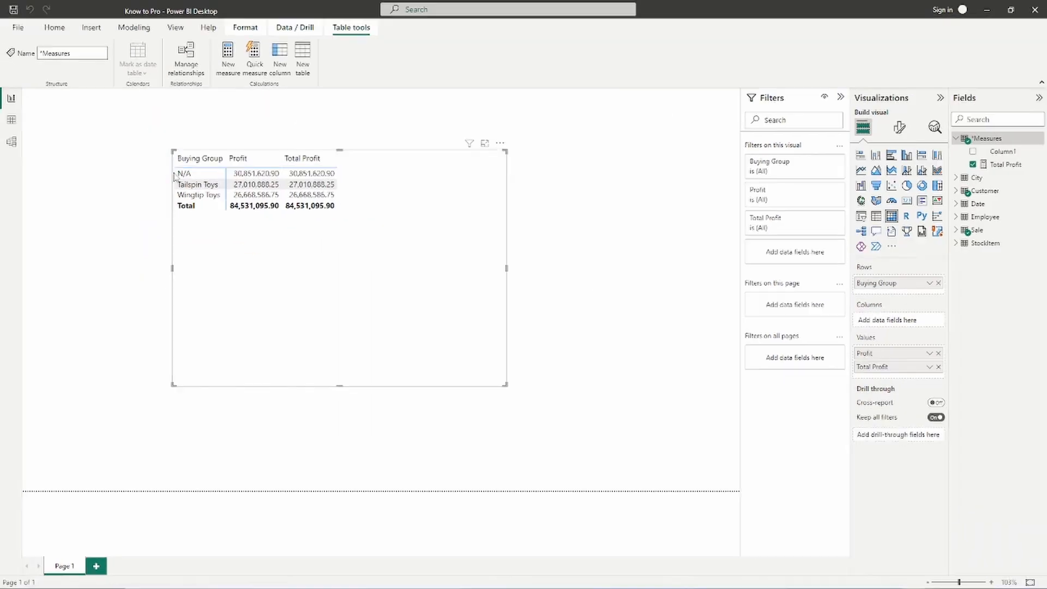
left_click(11, 142)
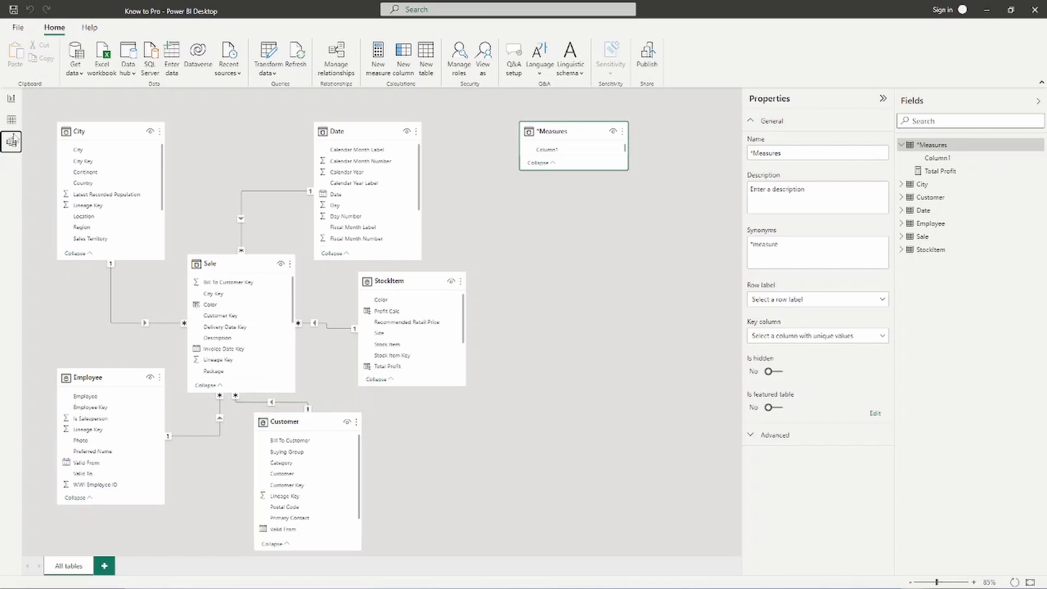
left_click(11, 99)
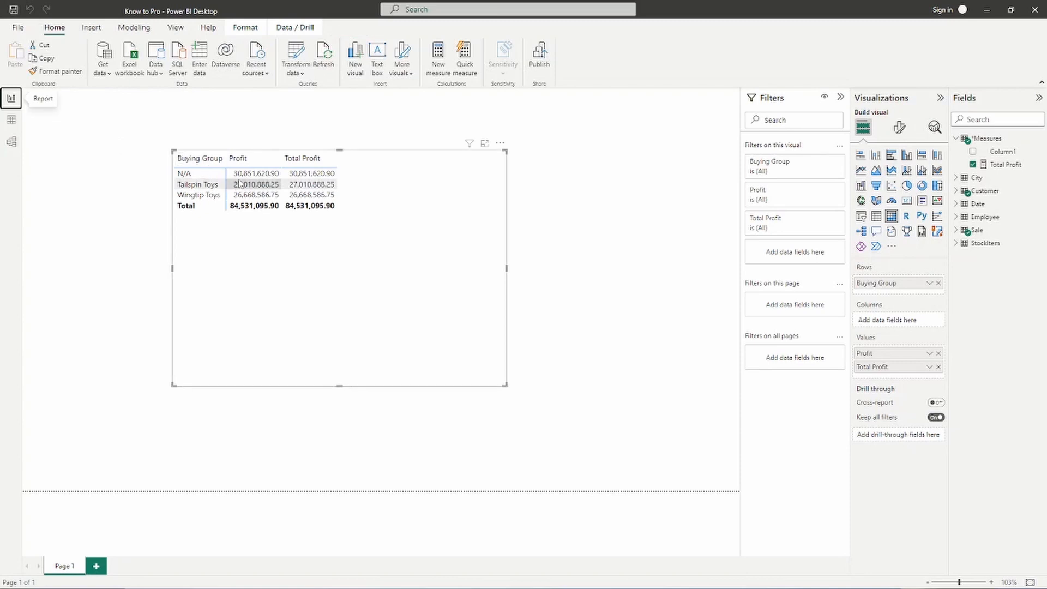
- Annotate the matrix temporarily with arrows labelled "explicit" for Total Profit and "Implicit" for Profit, and box the three Buying Group names
mouse_move(254, 178)
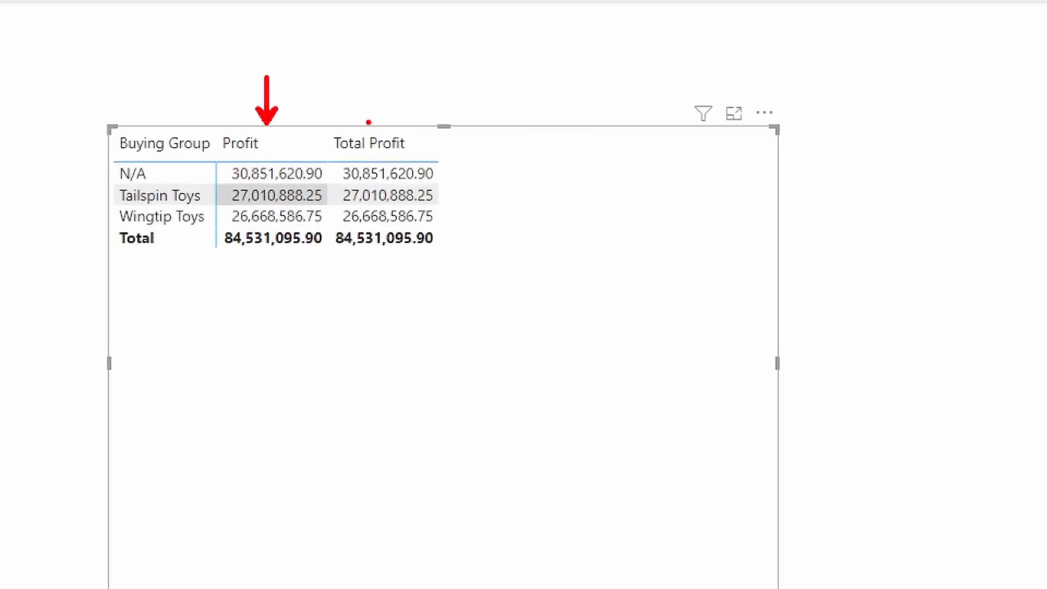
type("t")
type("ex")
type("plicit")
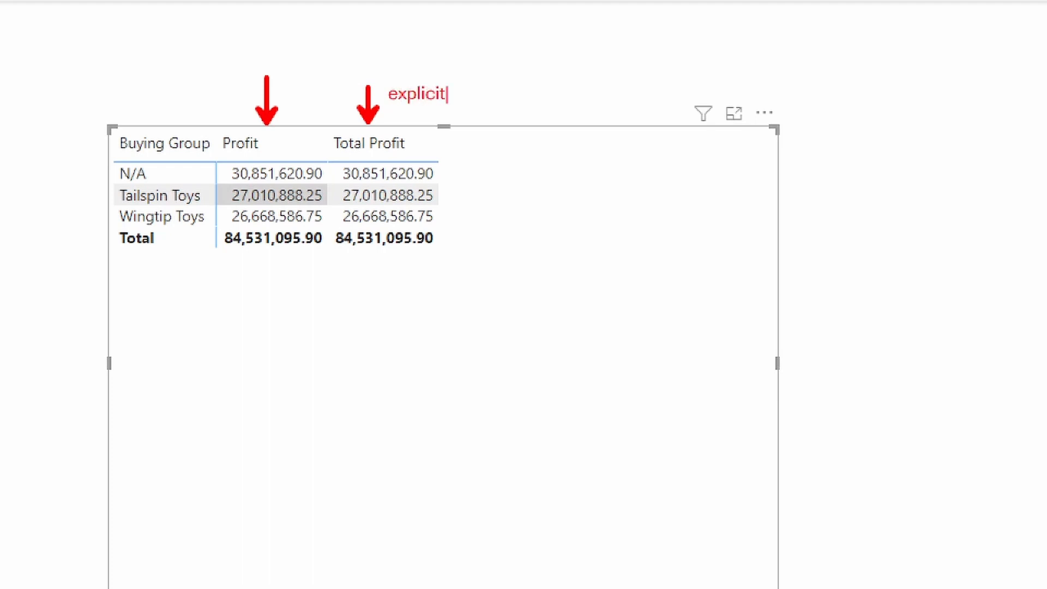
key("Escape")
type("tImplicit")
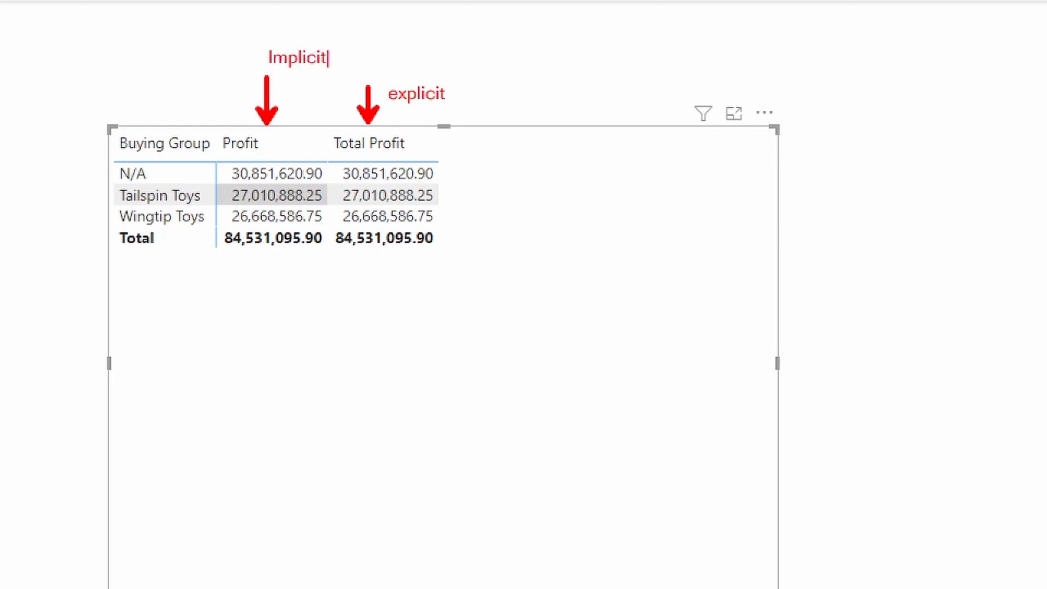
key("Escape")
mouse_move(114, 175)
left_mouse_down()
mouse_move(62, 170)
mouse_move(127, 198)
mouse_move(163, 229)
mouse_move(218, 228)
left_mouse_up()
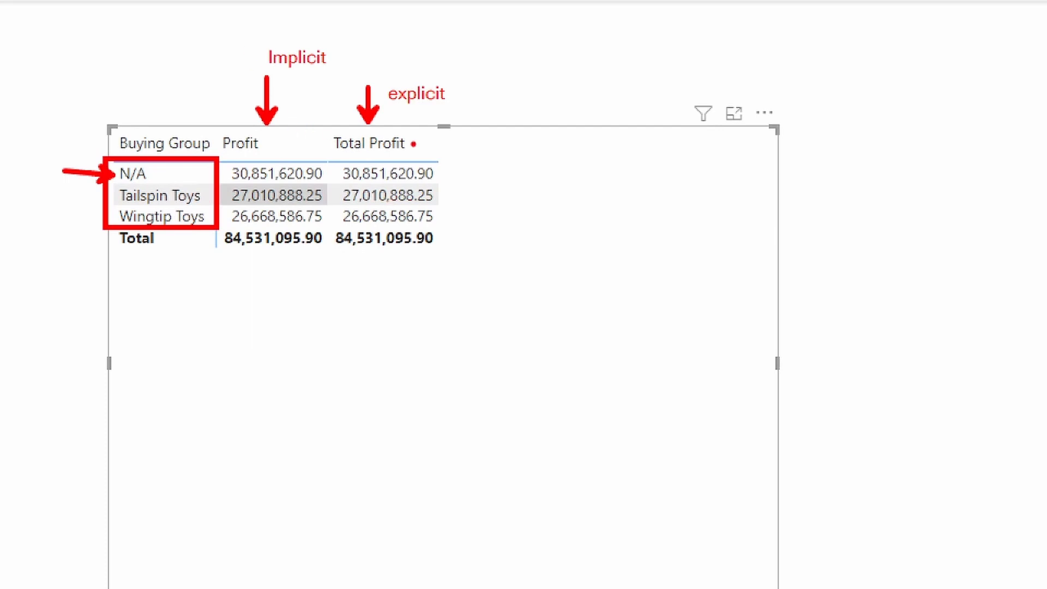
key("Escape")
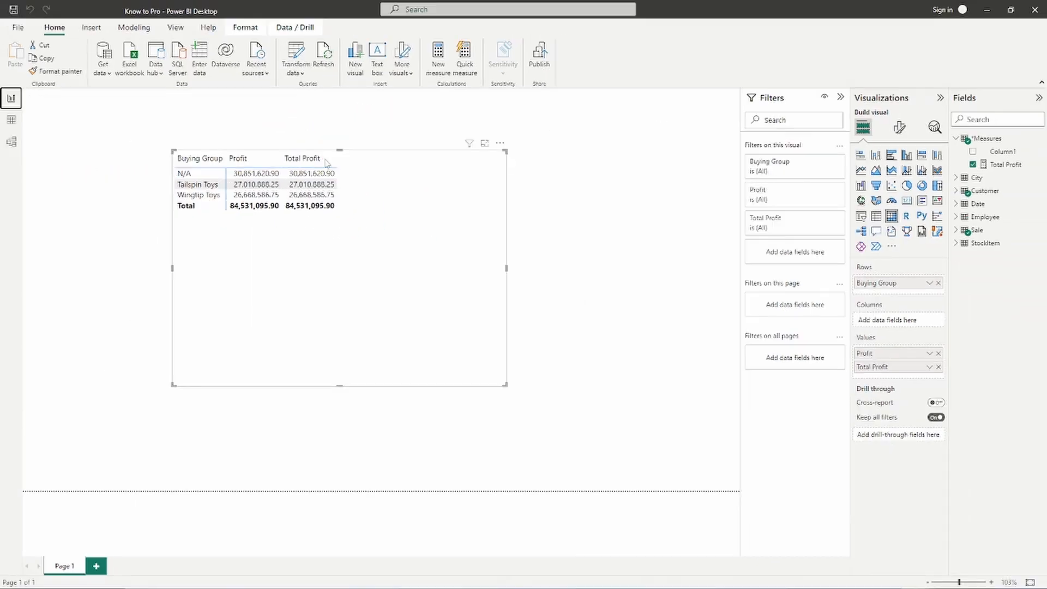
- Compare the field options offered for Profit and for Total Profit in the matrix values, looking for the aggregation choices
left_click(928, 354)
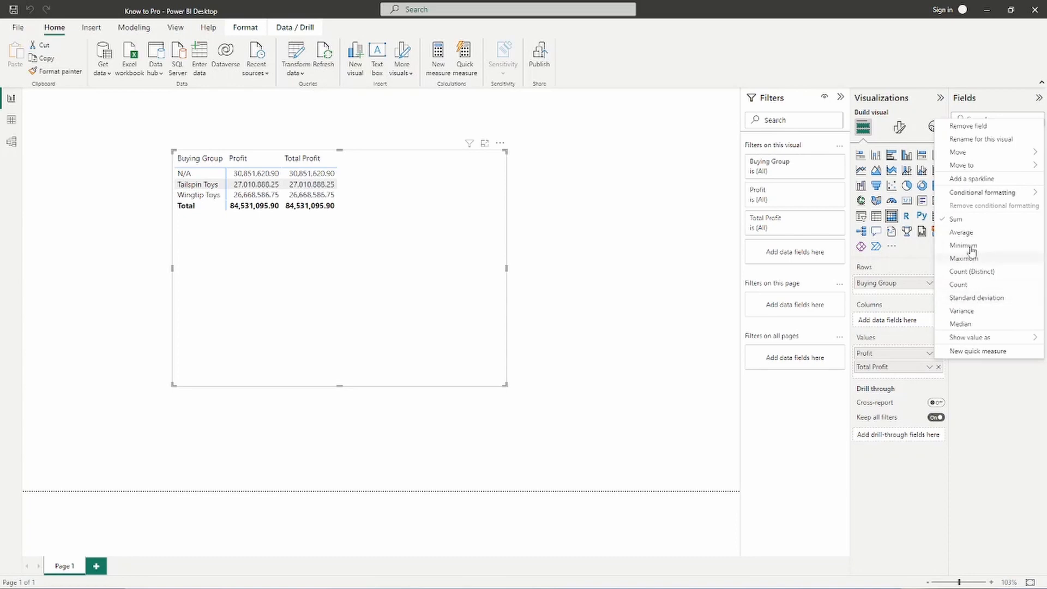
left_click(930, 370)
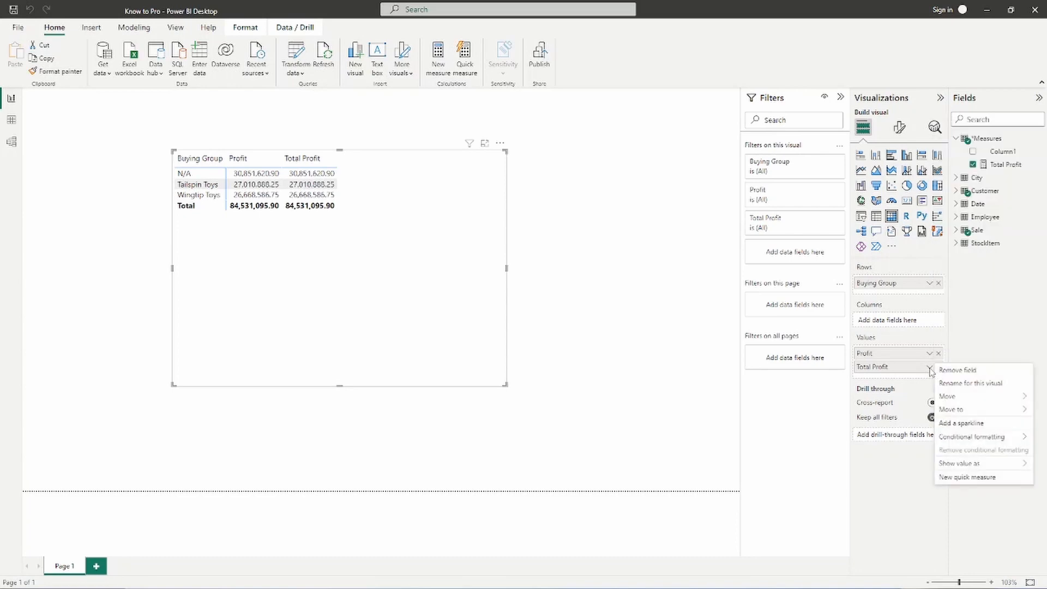